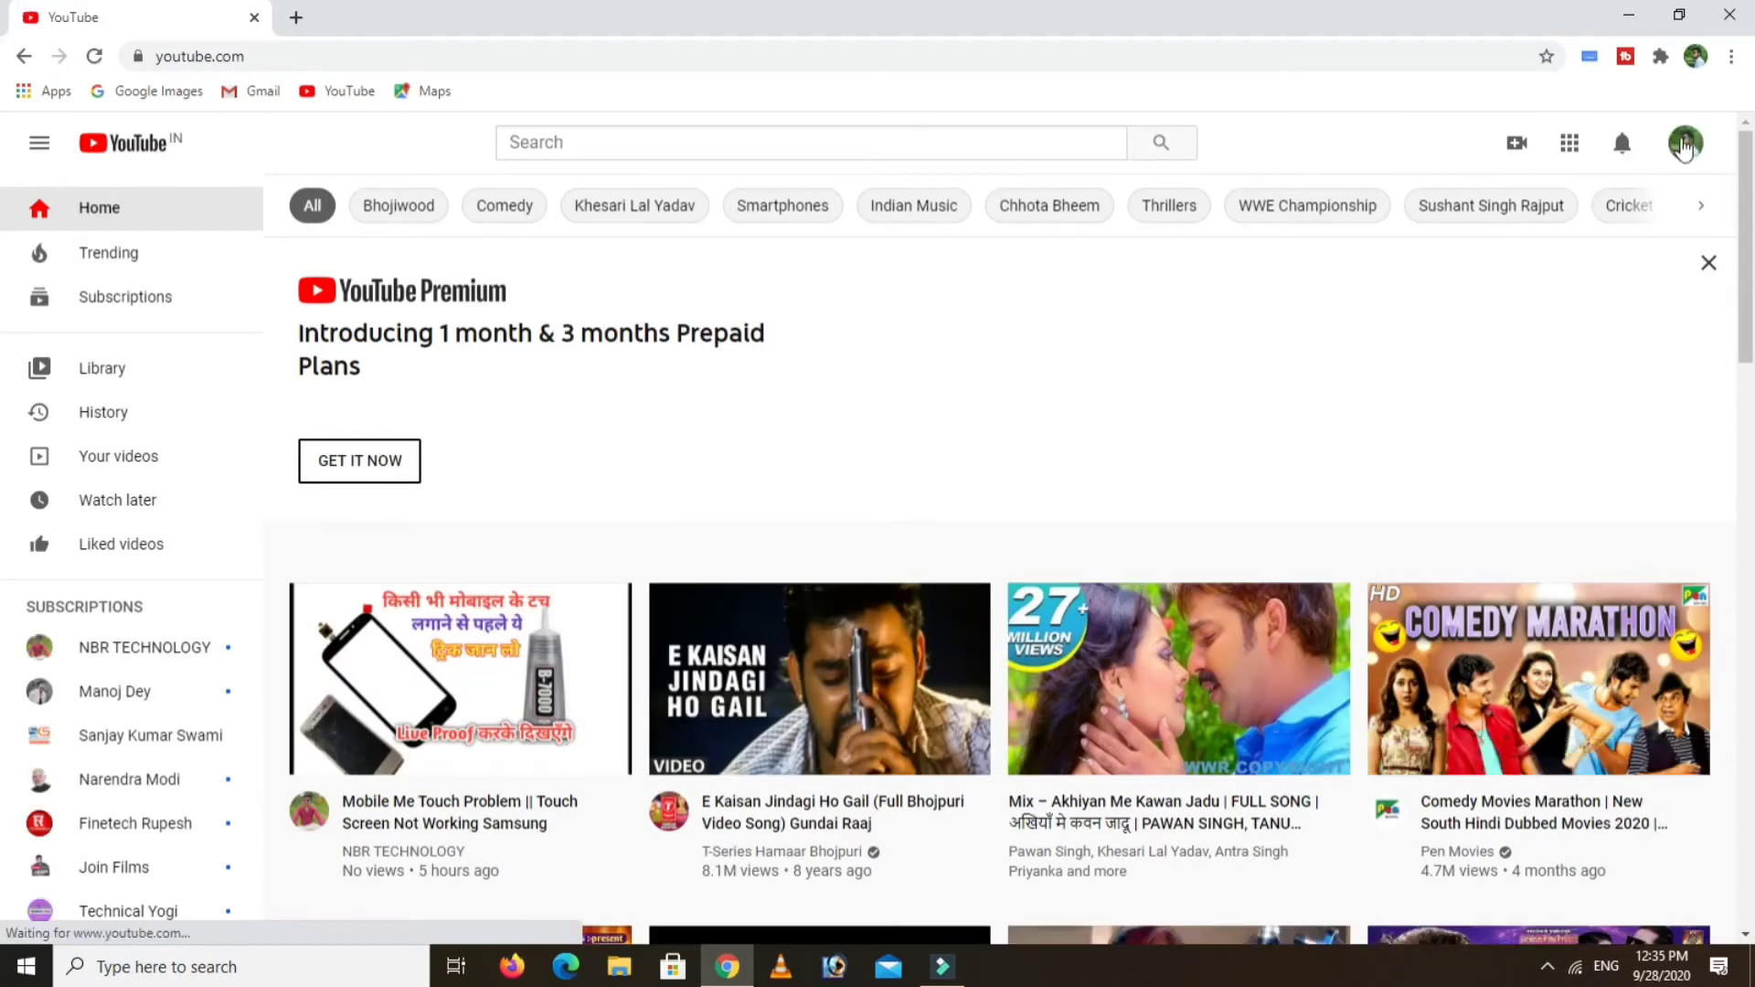
Go to your own channel, open its customisation page in YouTube Studio, and display the channel's uploaded videos.
{"action": "left_click", "coordinate": [1686, 145]}
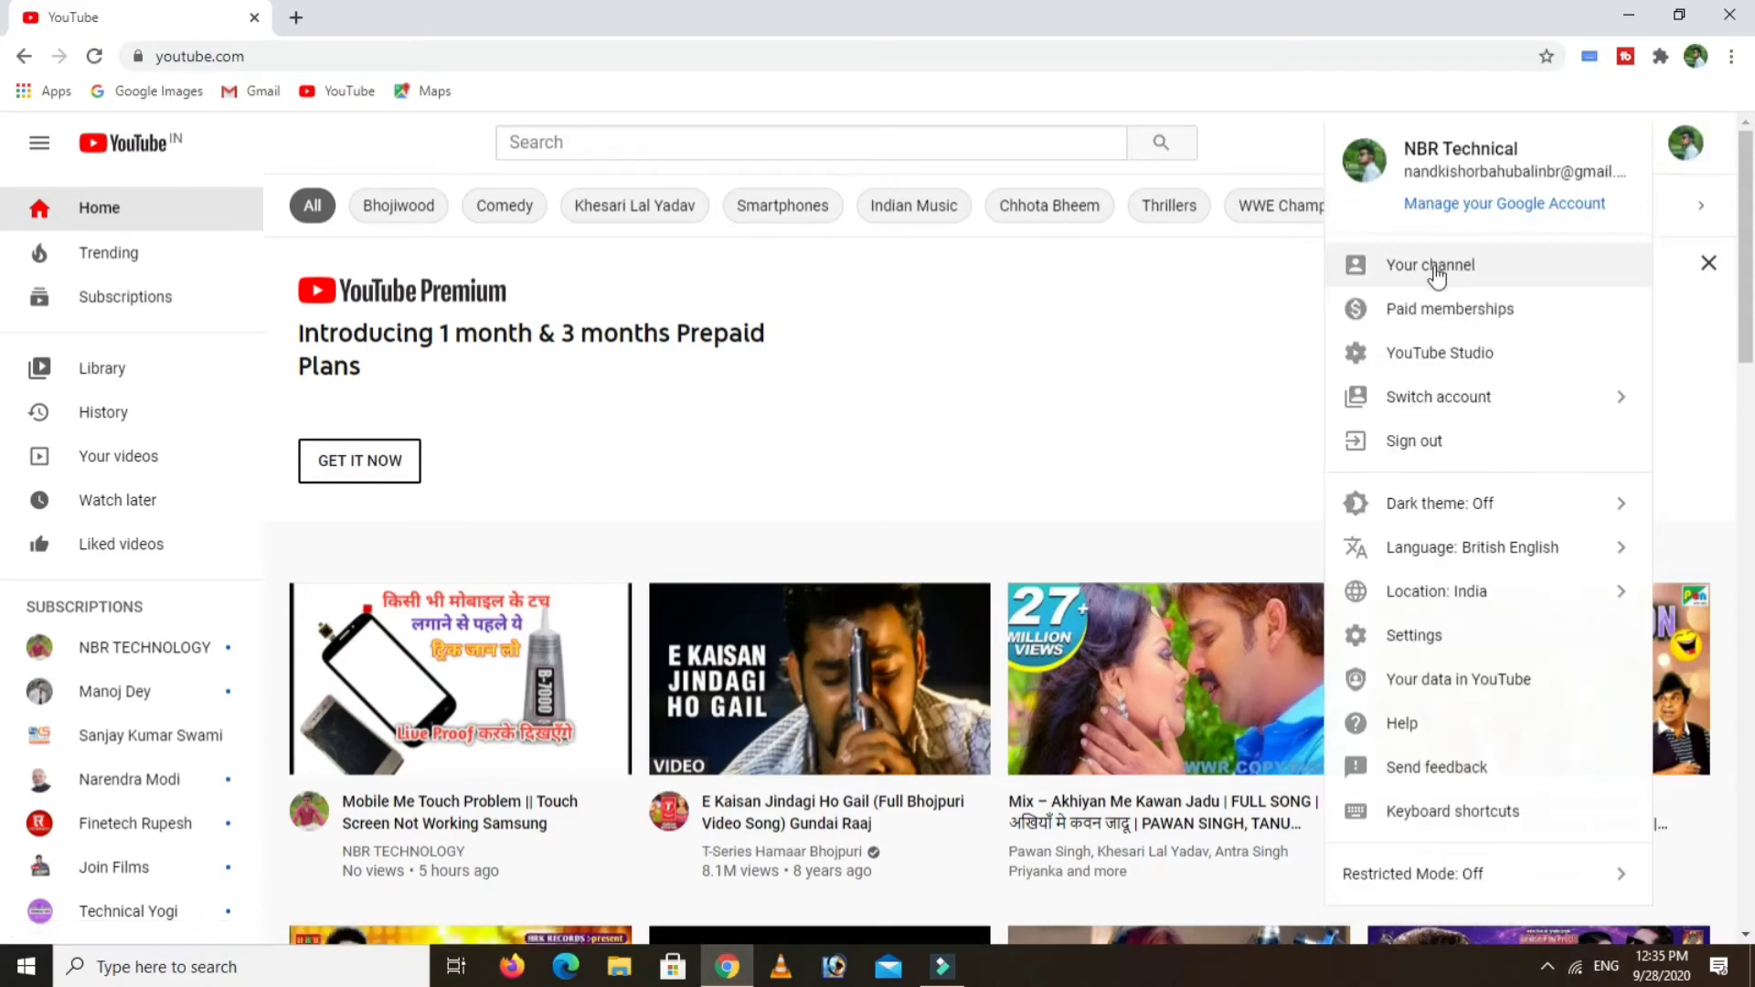
{"action": "left_click", "coordinate": [1444, 267]}
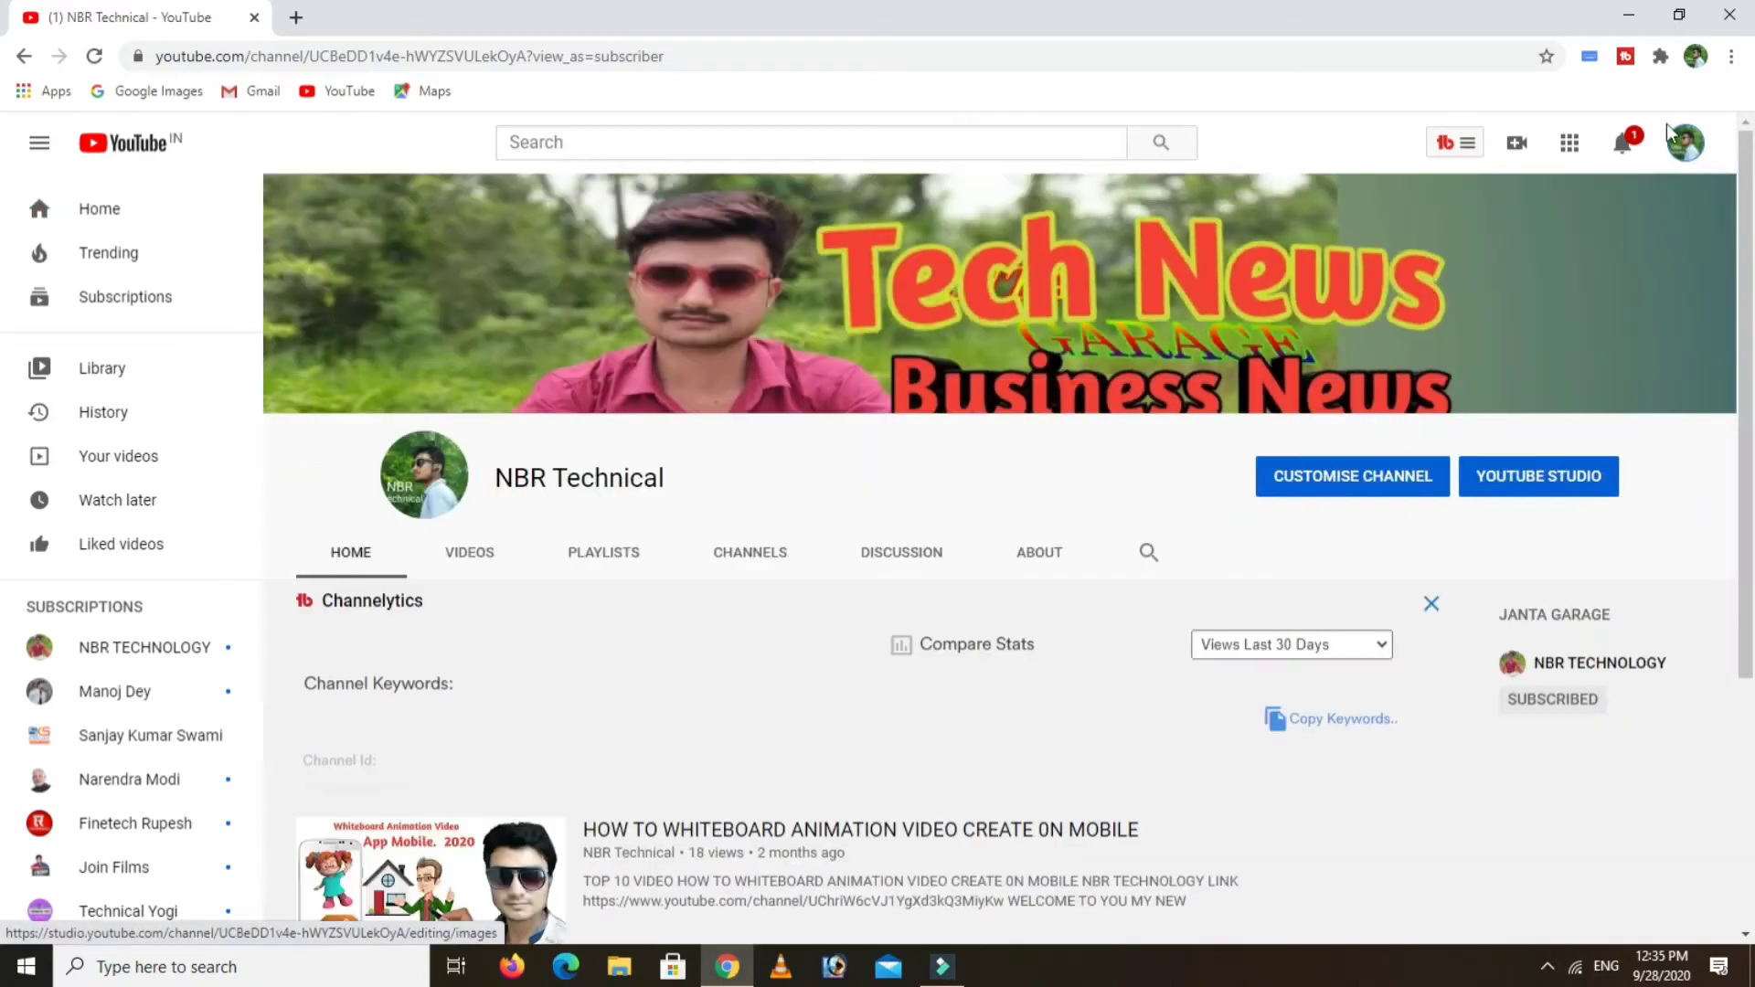
{"action": "left_click", "coordinate": [1284, 474]}
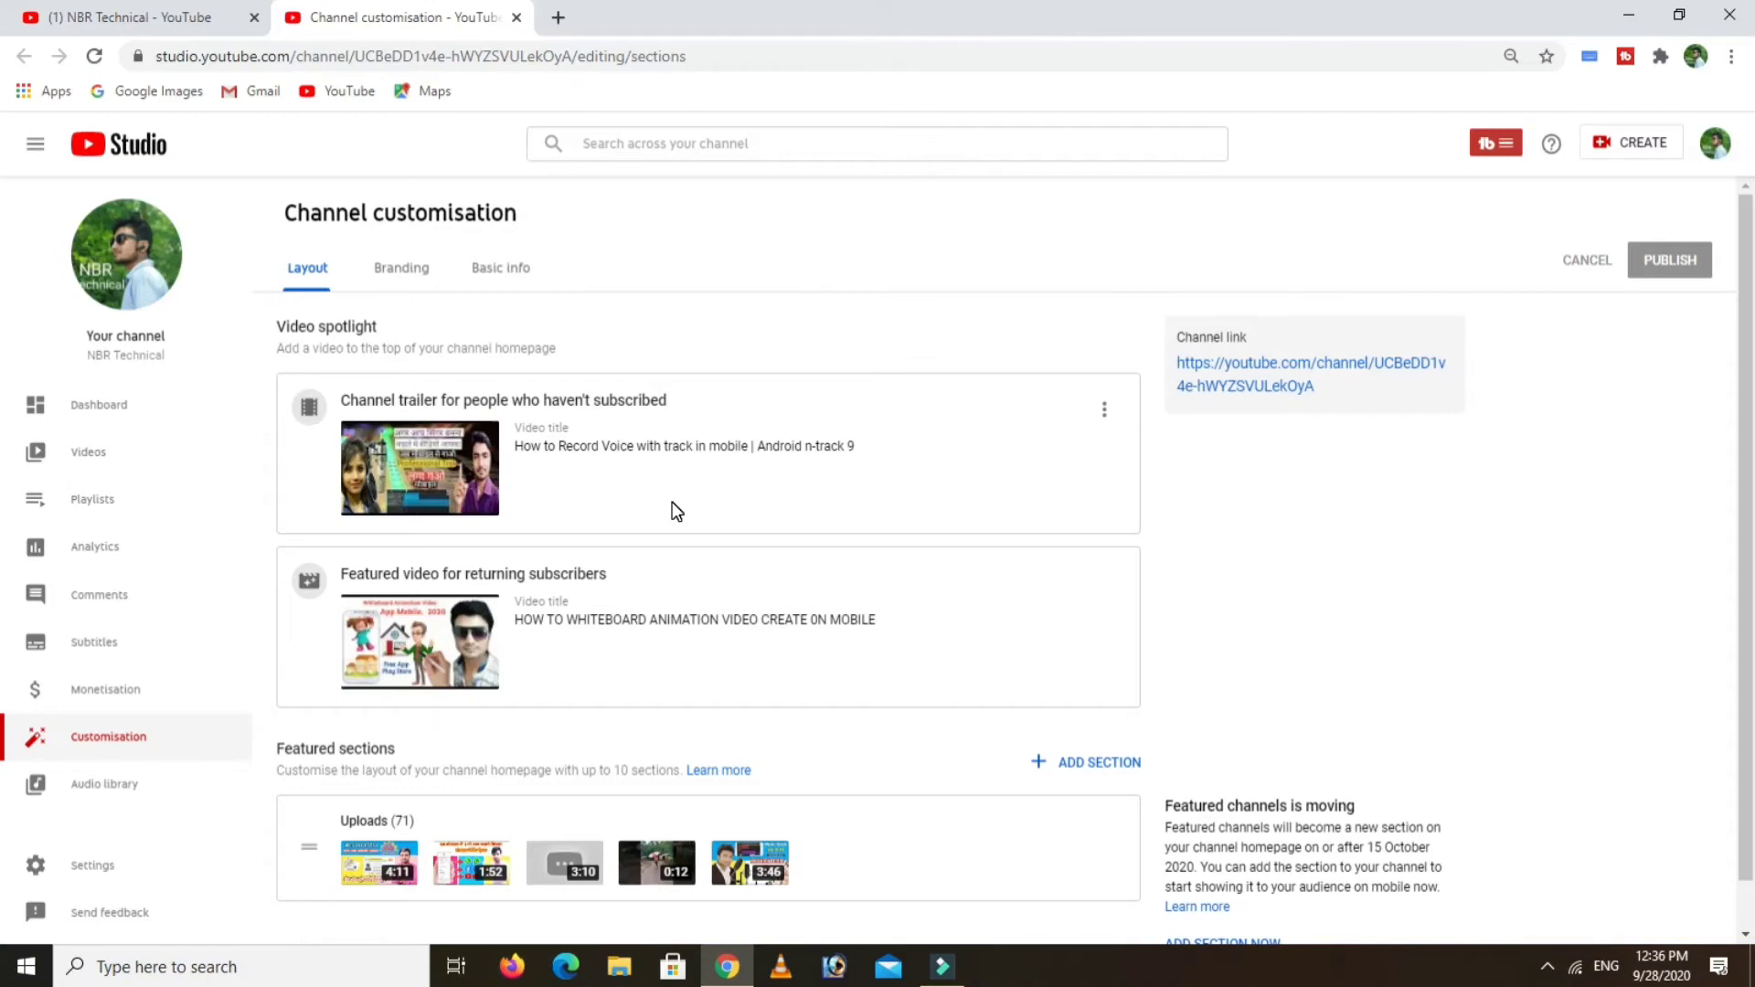
{"action": "left_click", "coordinate": [144, 475]}
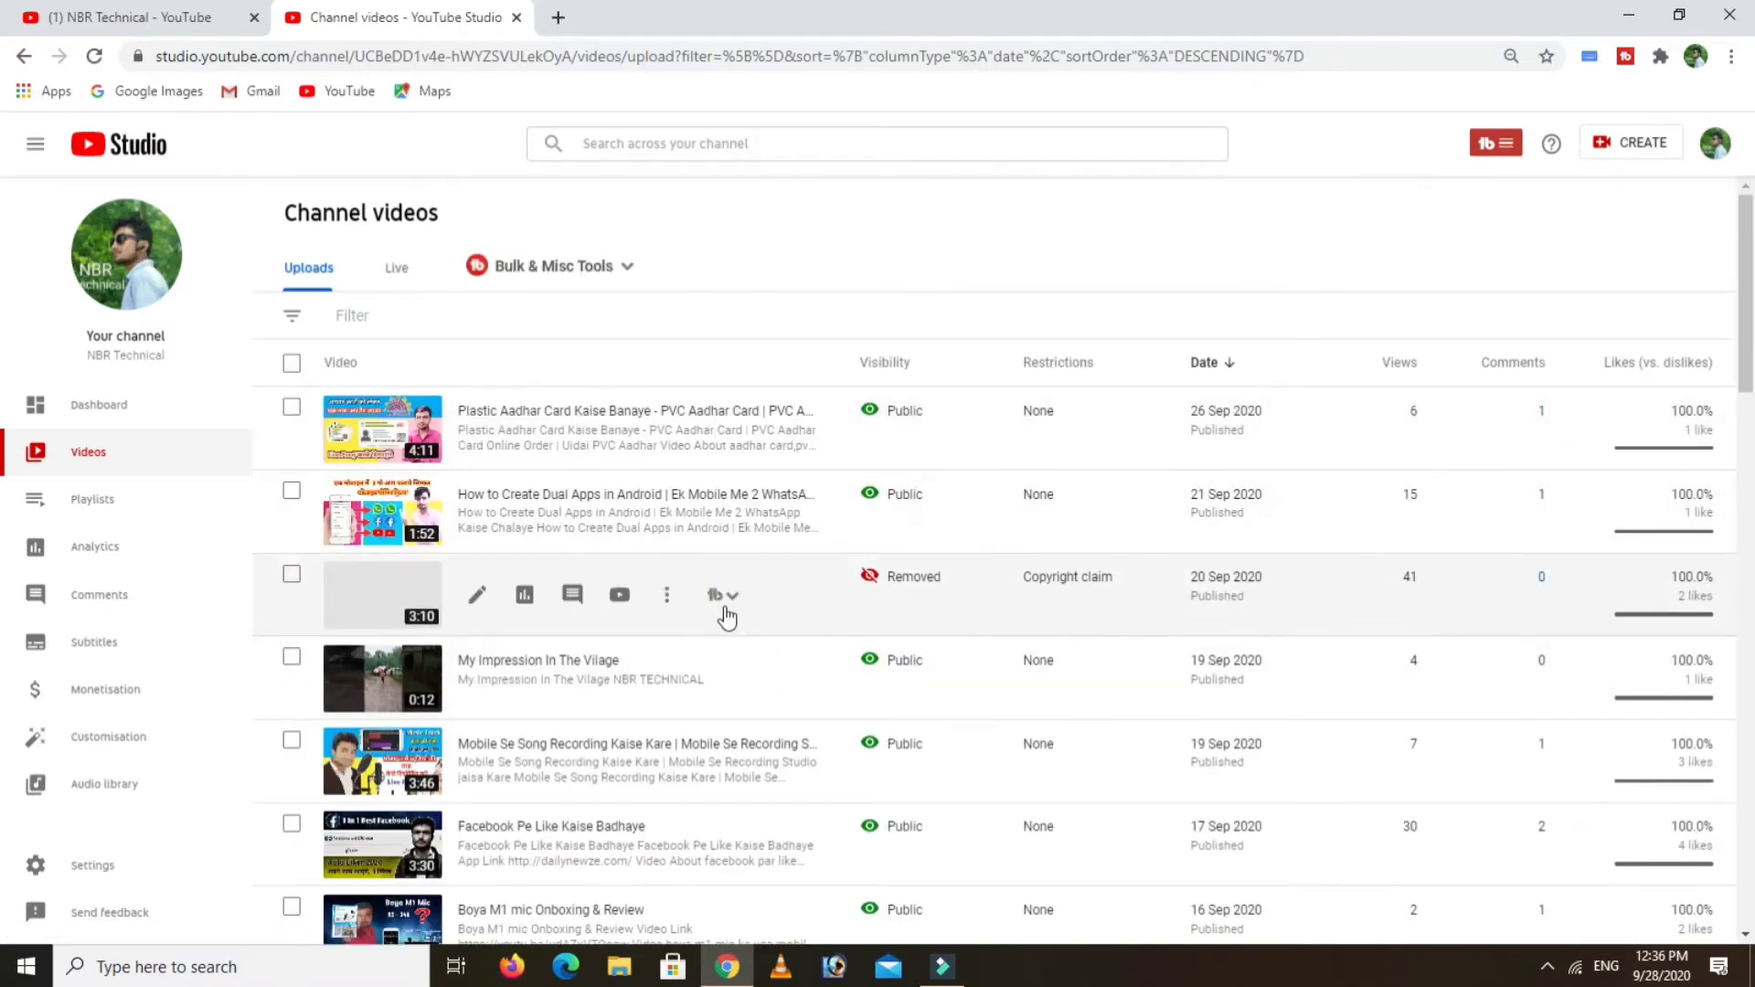
Open the copyright claim details of the removed video published on 20 Sep 2020.
{"action": "mouse_move", "coordinate": [892, 582]}
{"action": "mouse_move", "coordinate": [1066, 581]}
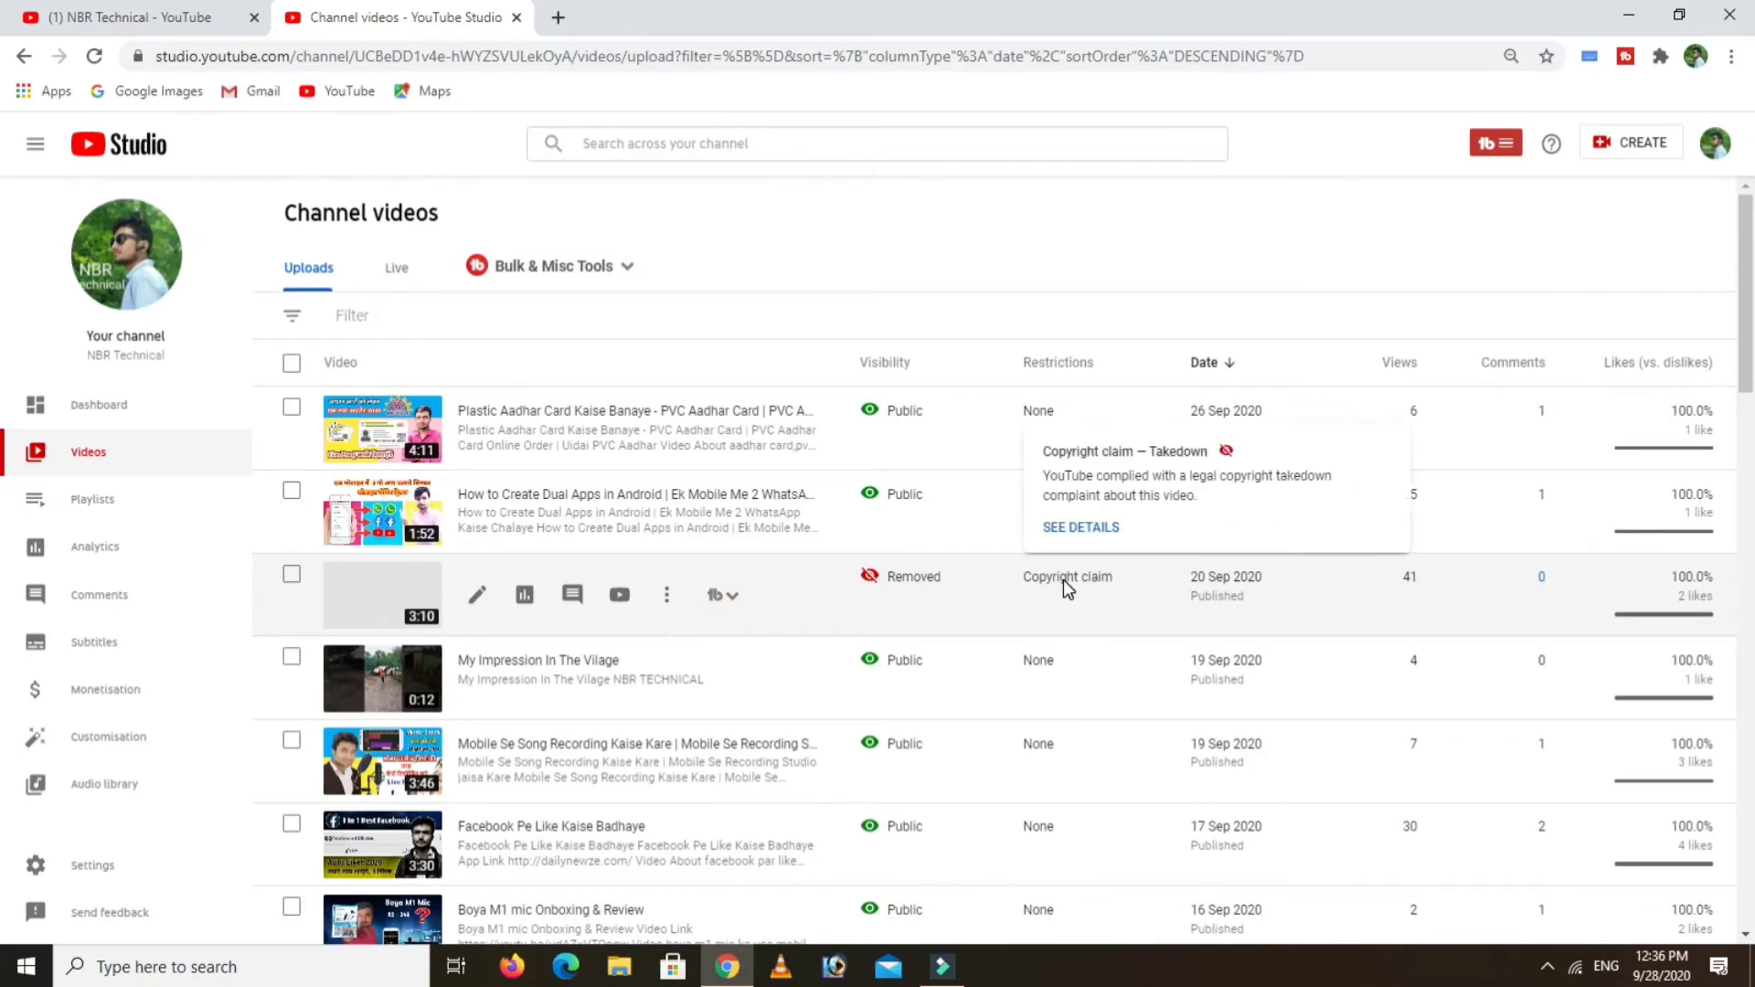
{"action": "left_click", "coordinate": [1073, 534]}
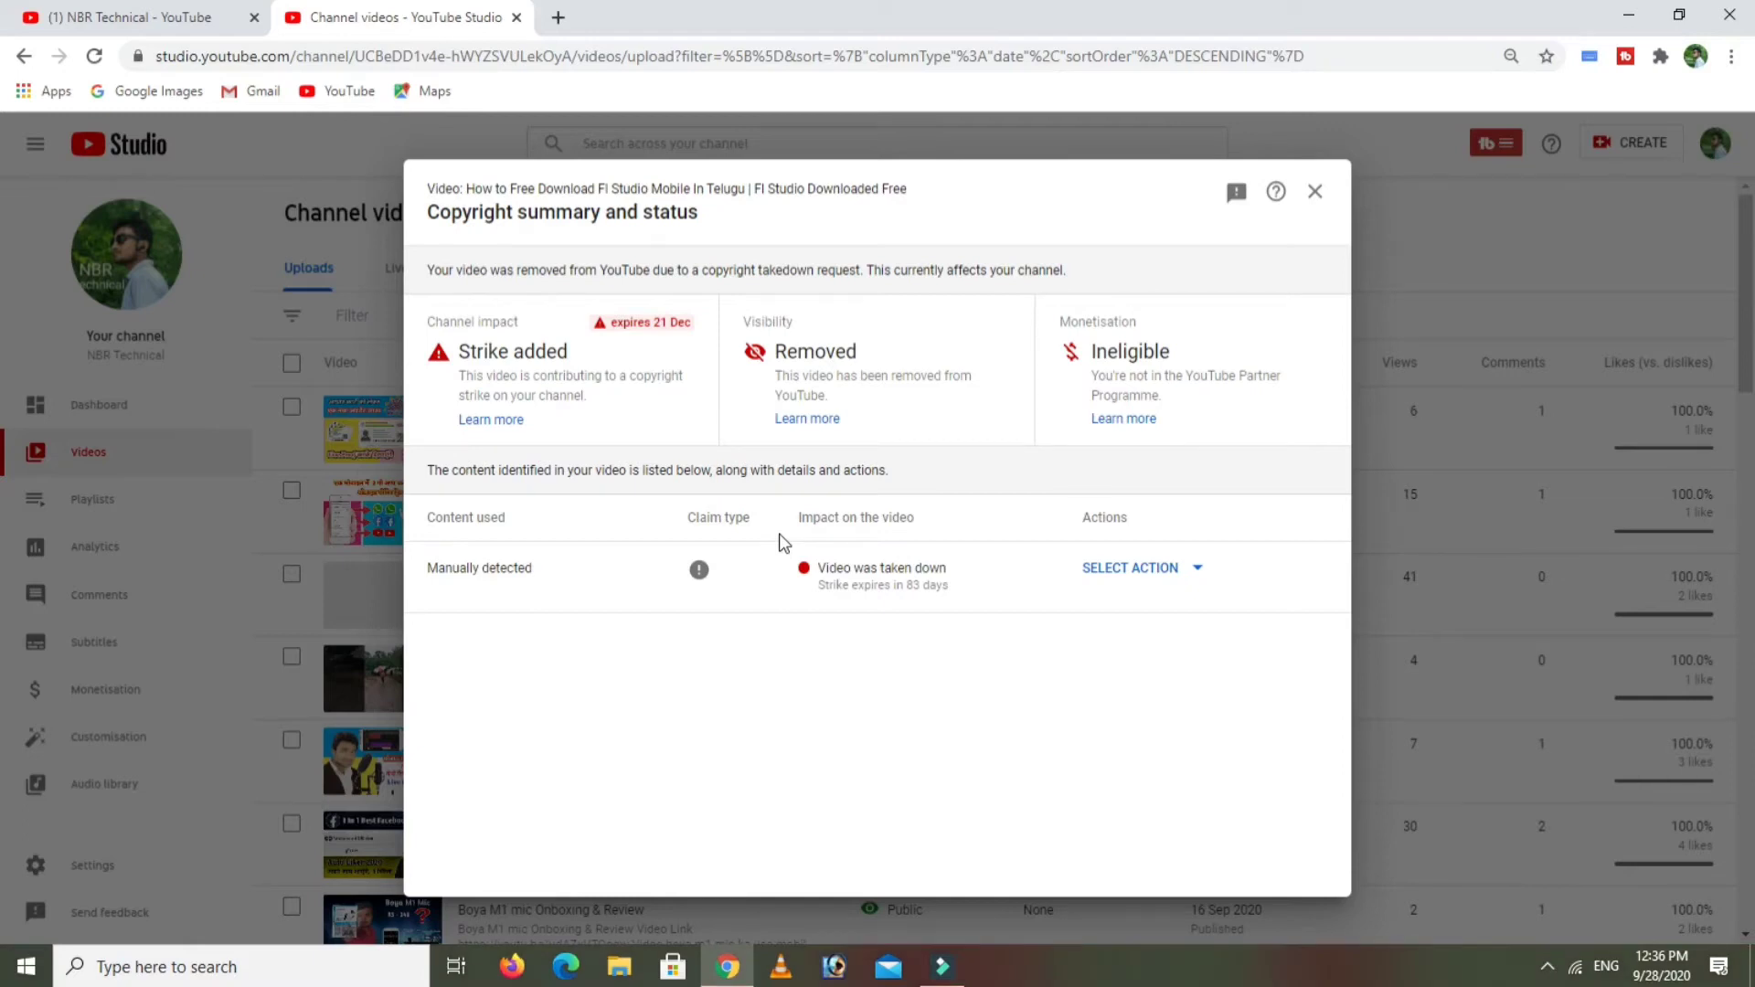
View the claimant's contact address for the takedown, dismiss it, and open the counter notification requirements for the same claim.
{"action": "left_click", "coordinate": [1131, 575]}
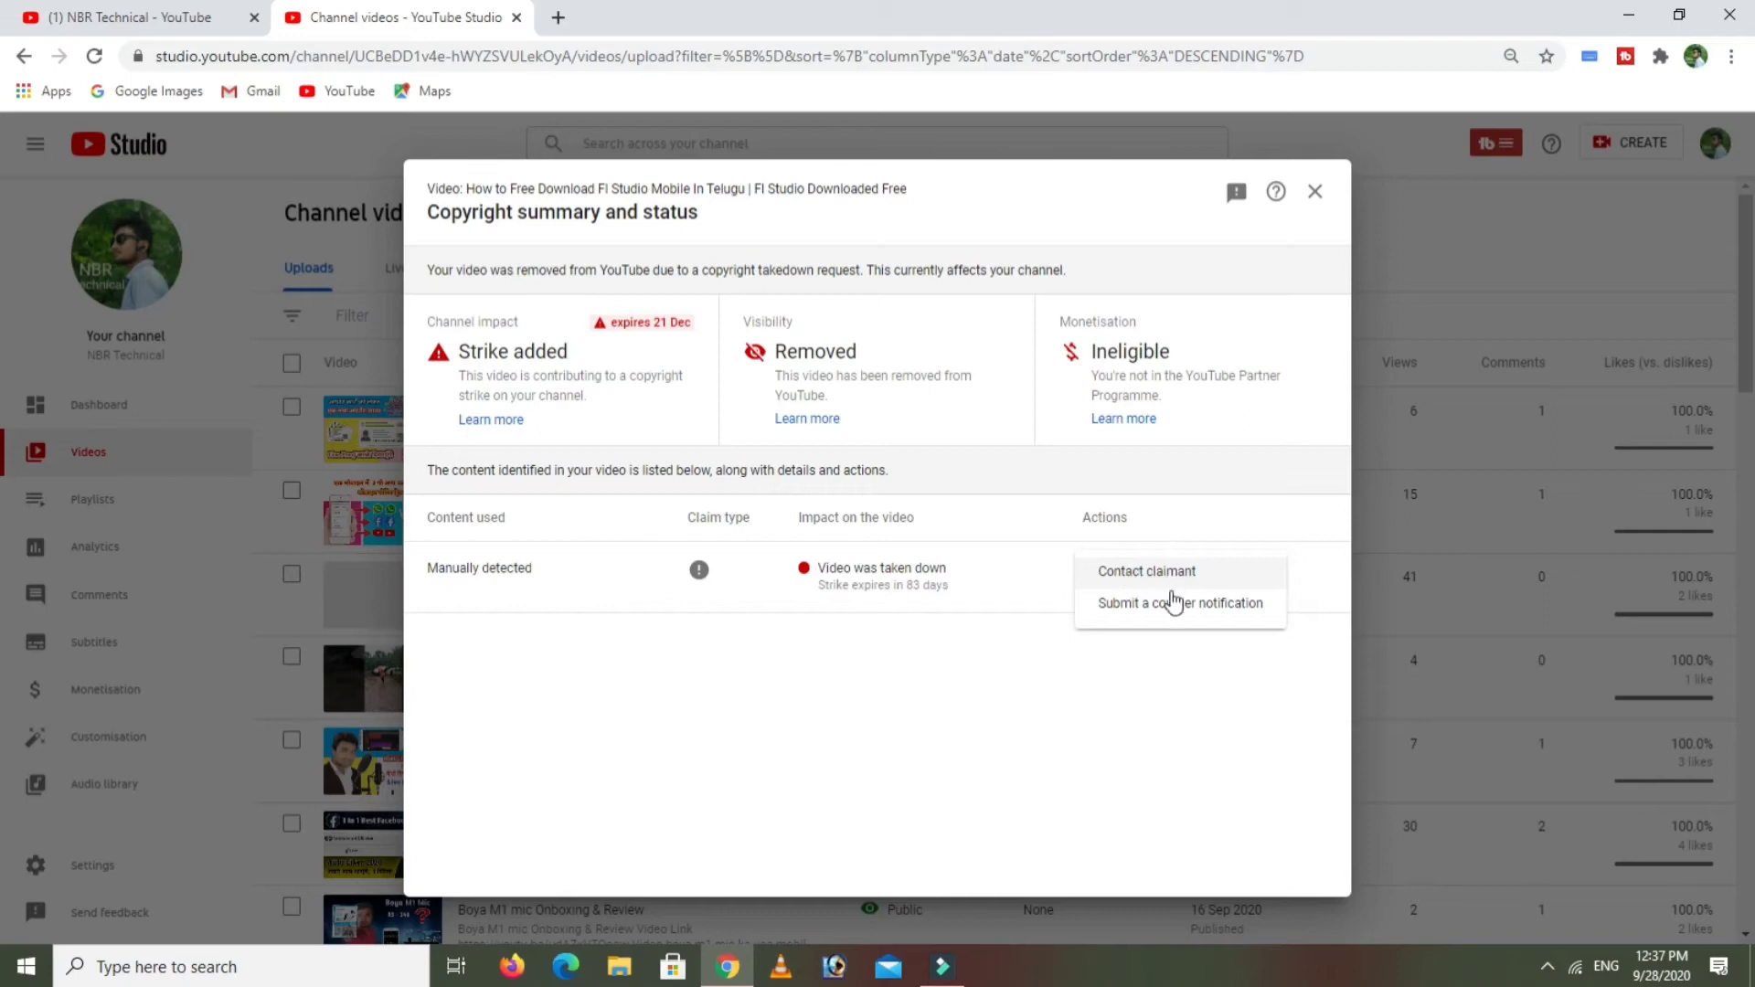
{"action": "left_click", "coordinate": [1147, 574]}
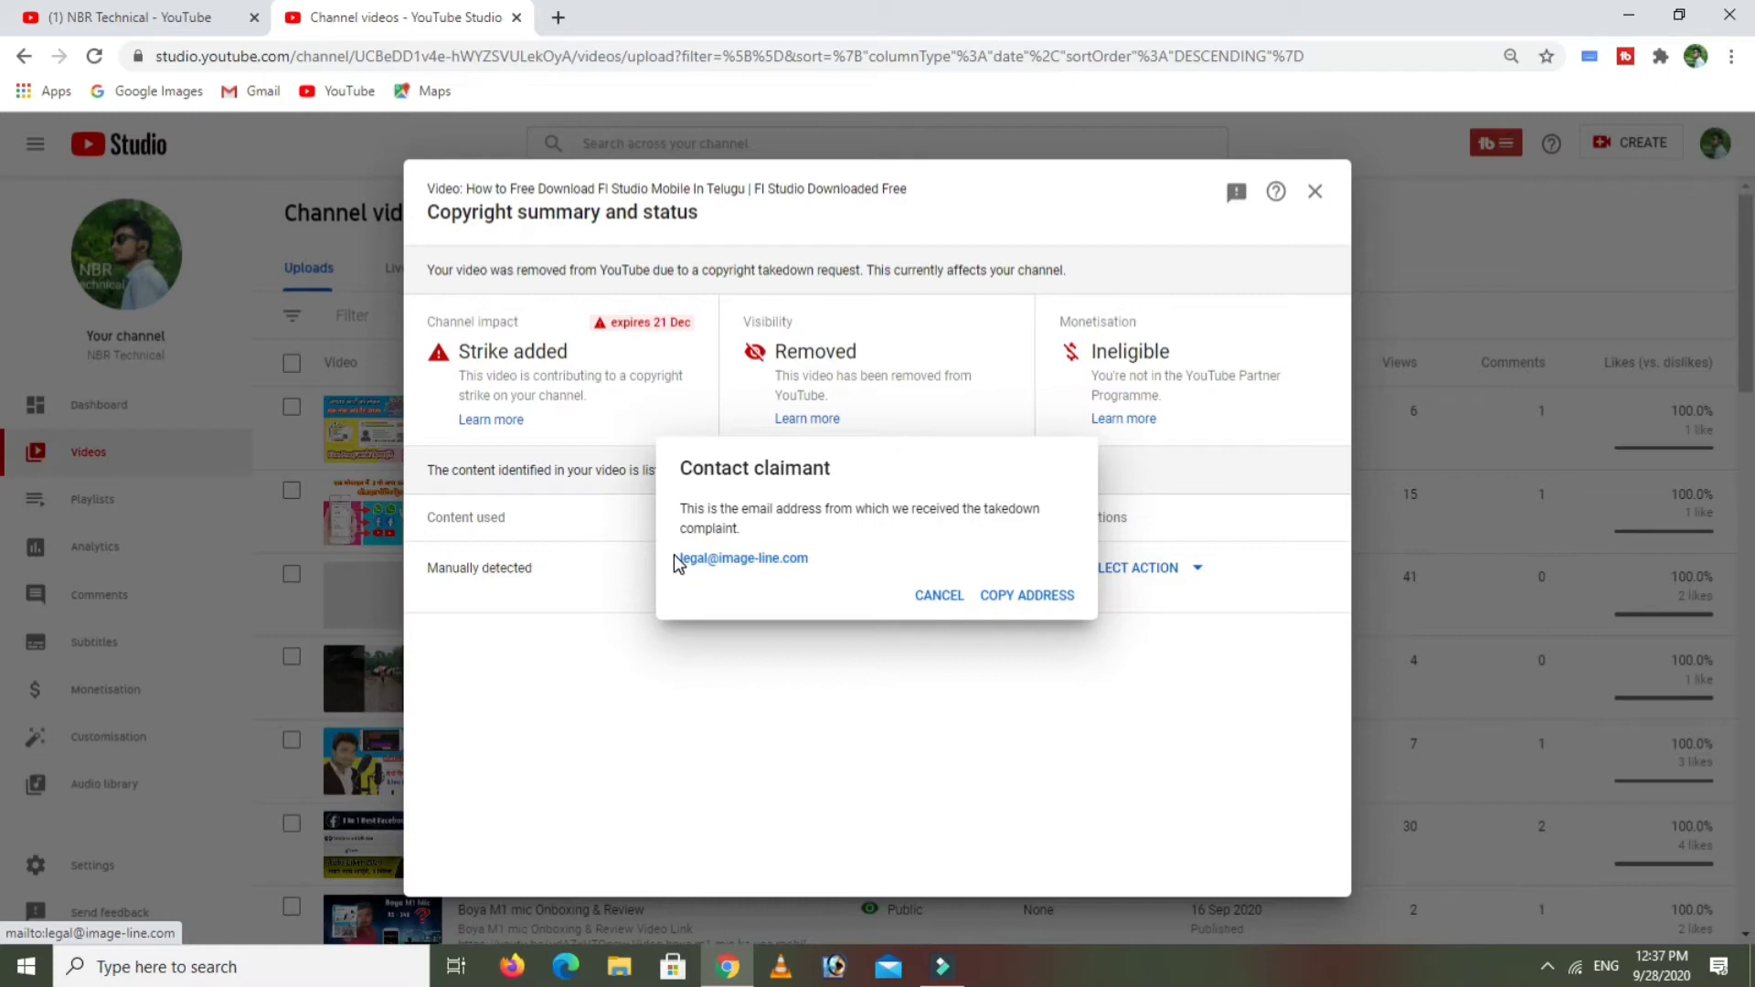
{"action": "left_click_drag", "start_coordinate": [679, 557], "coordinate": [775, 569]}
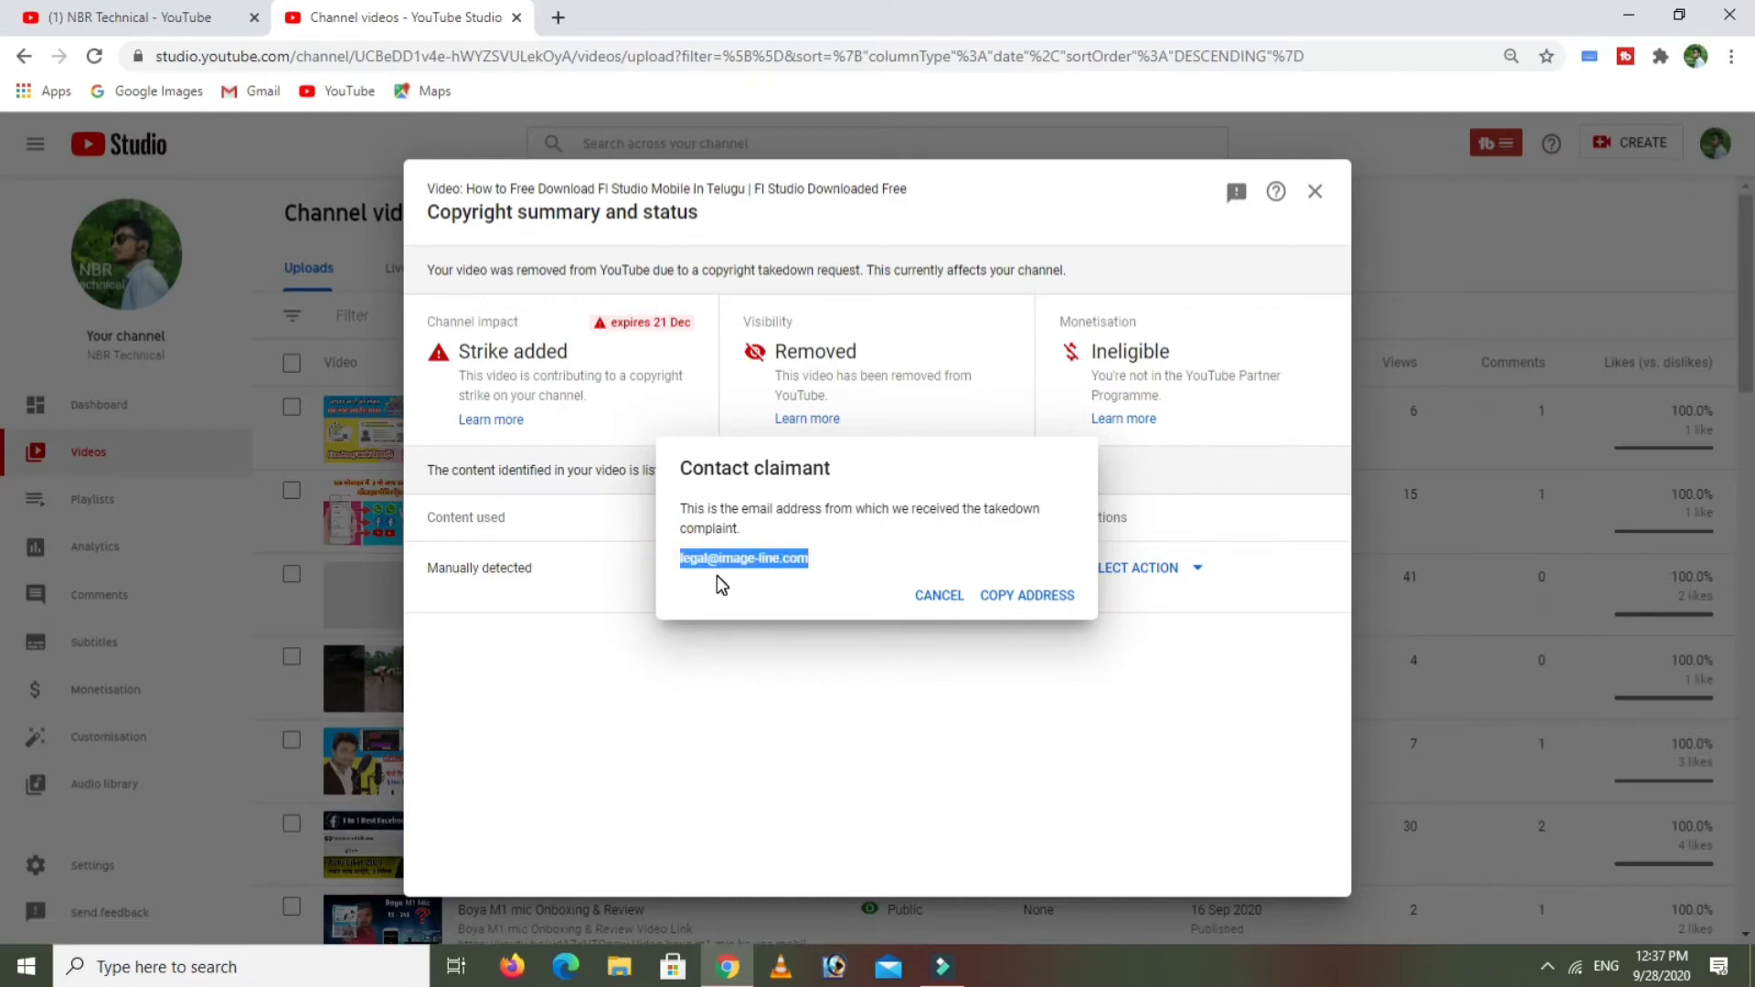
{"action": "left_click", "coordinate": [934, 596]}
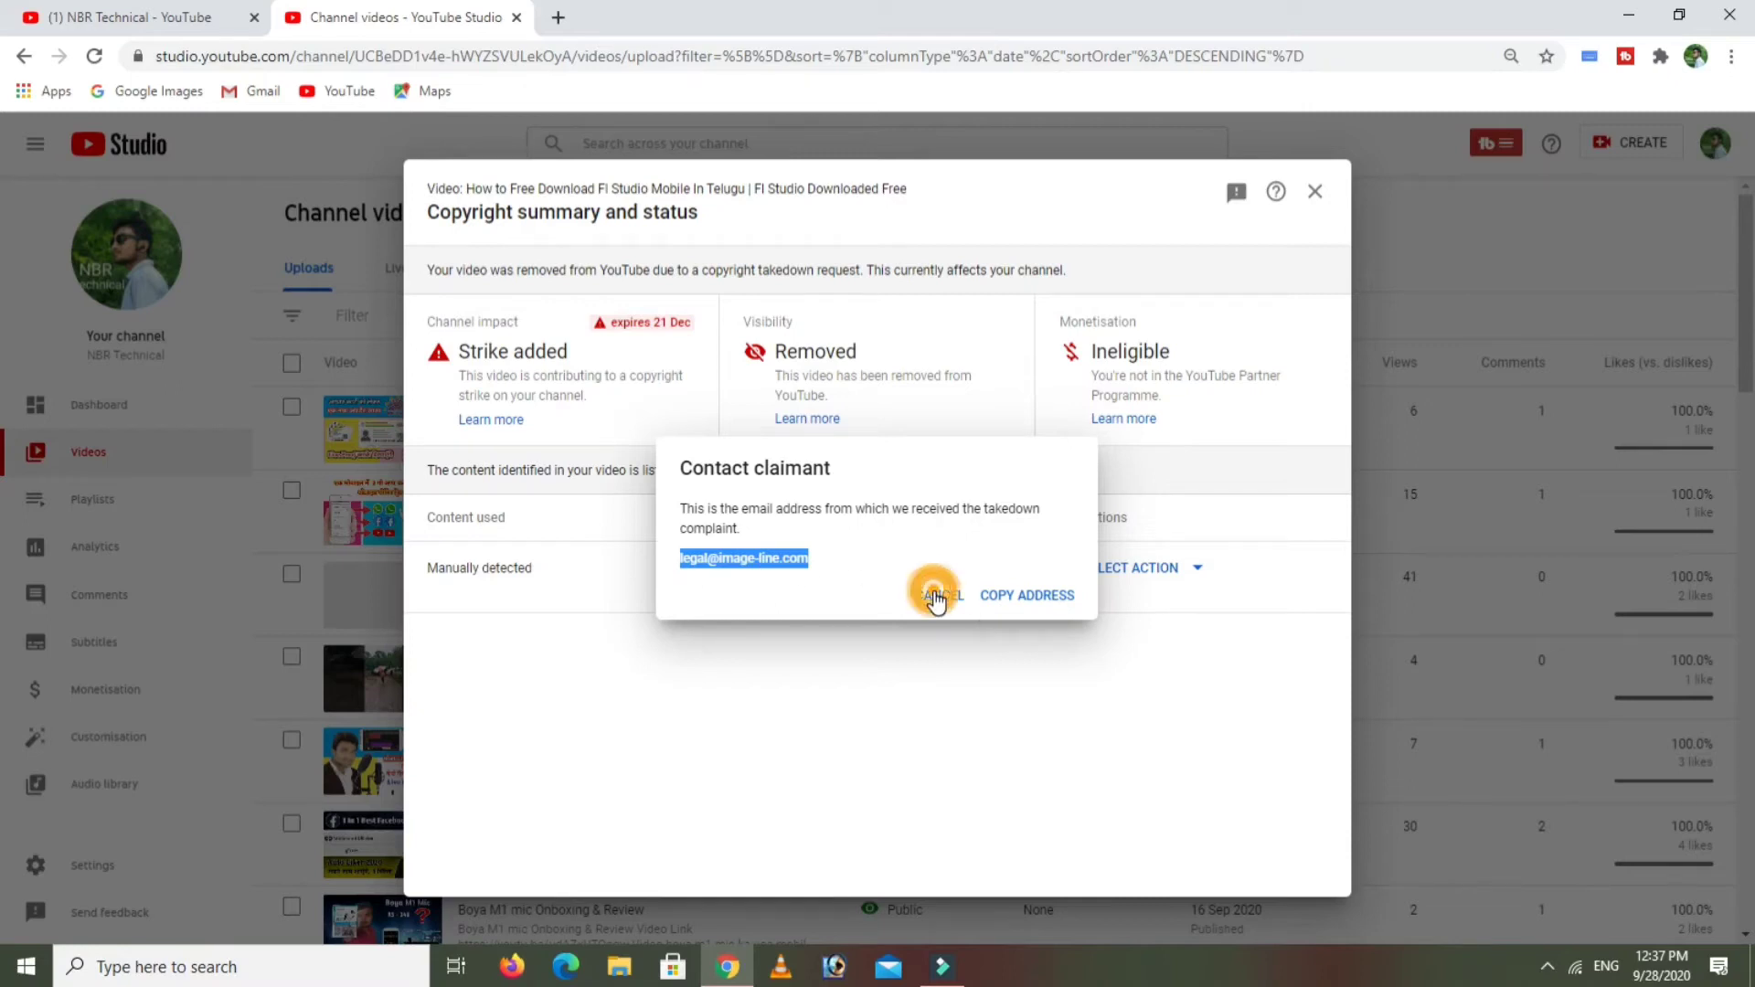
{"action": "left_click", "coordinate": [1149, 595]}
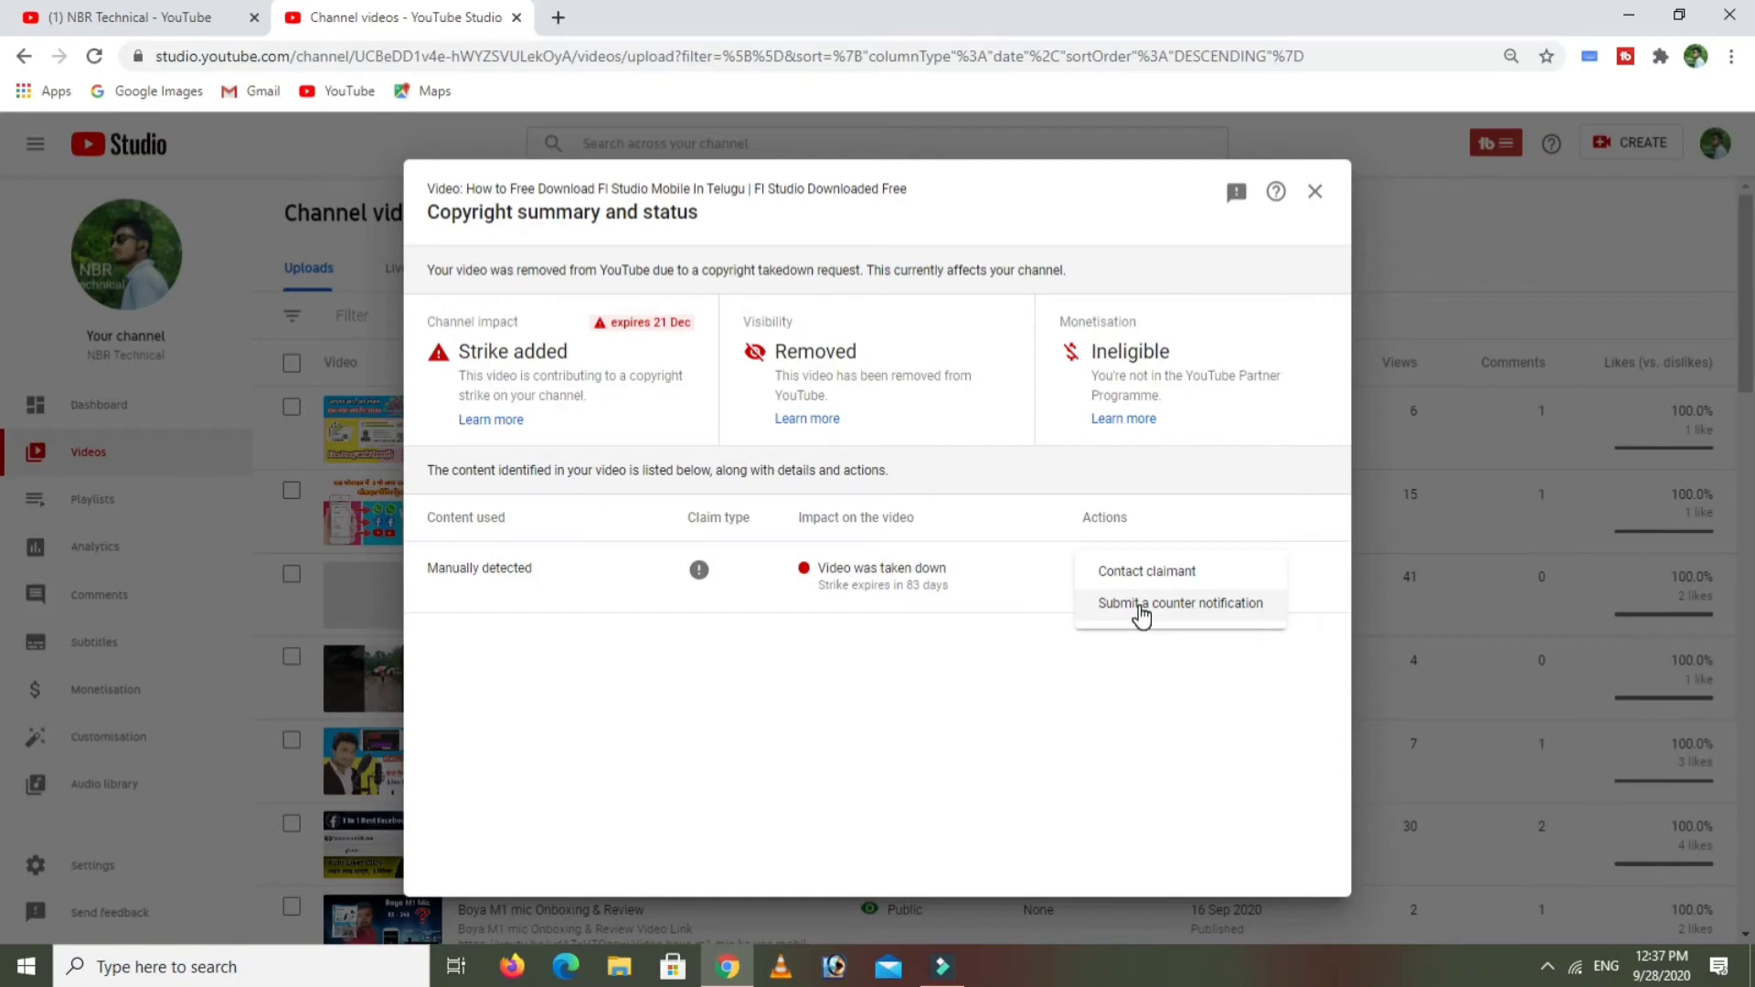
{"action": "left_click", "coordinate": [1140, 603]}
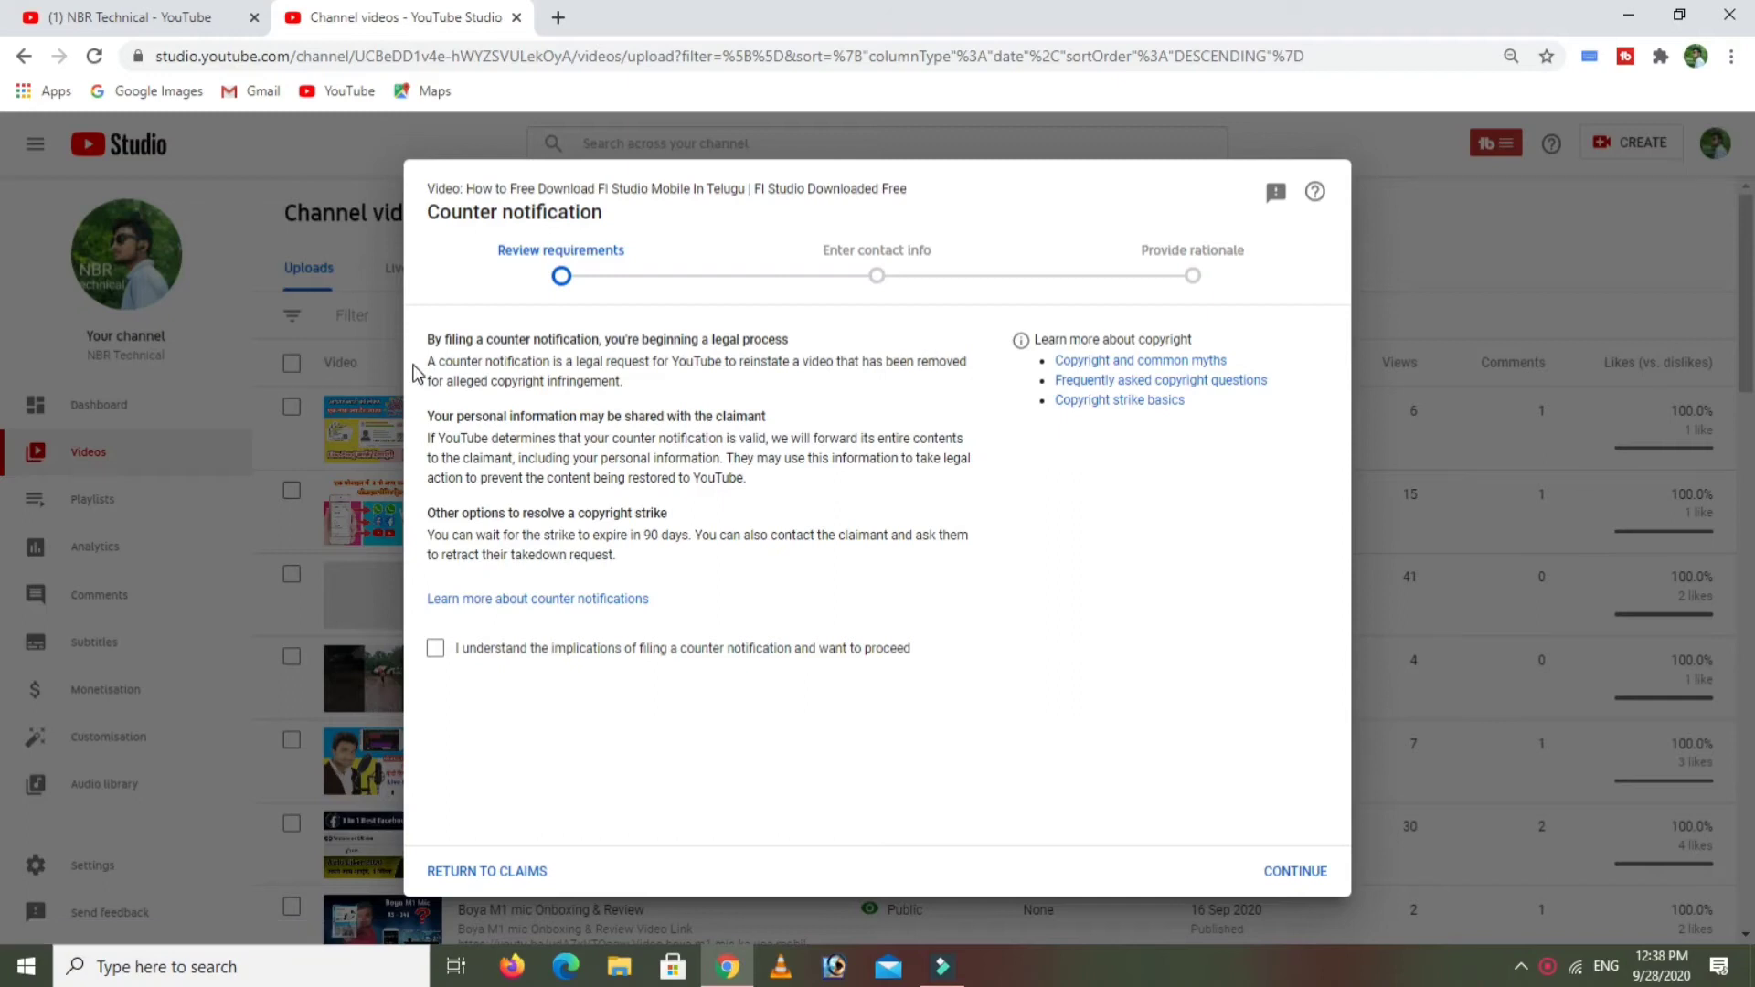
Search Google for Gmail in a new browser tab and open the Gmail inbox.
{"action": "left_click", "coordinate": [557, 17]}
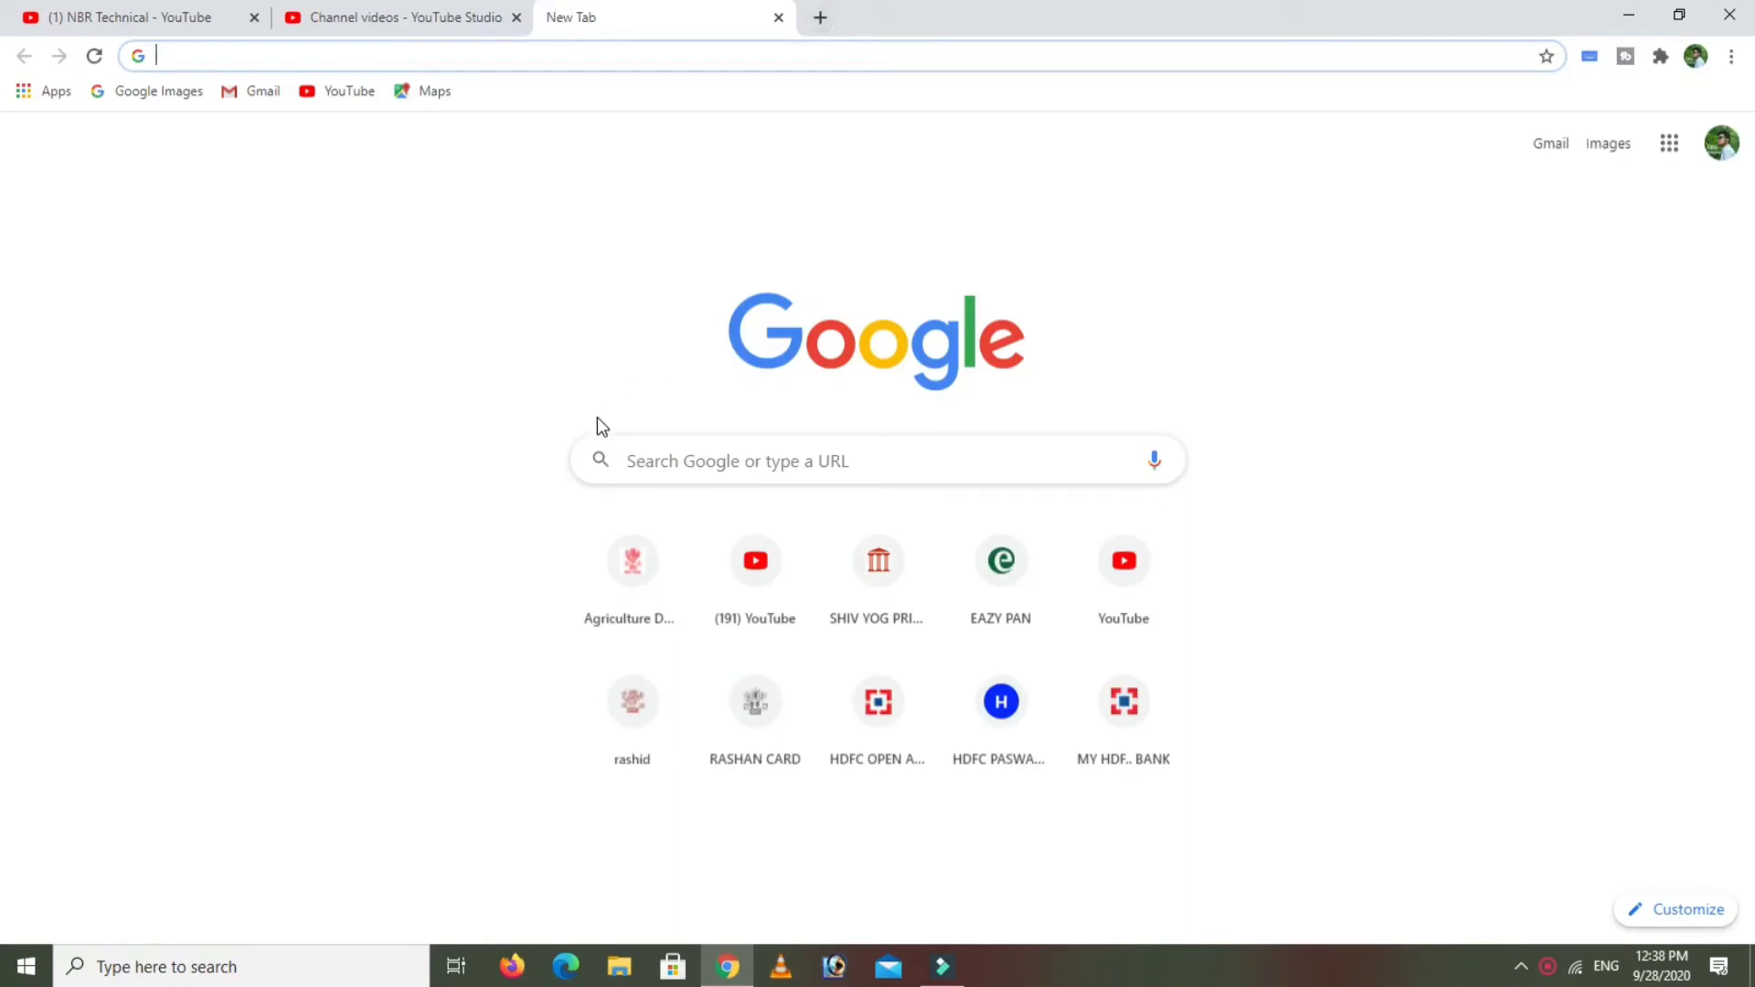
{"action": "type", "text": "gamai"}
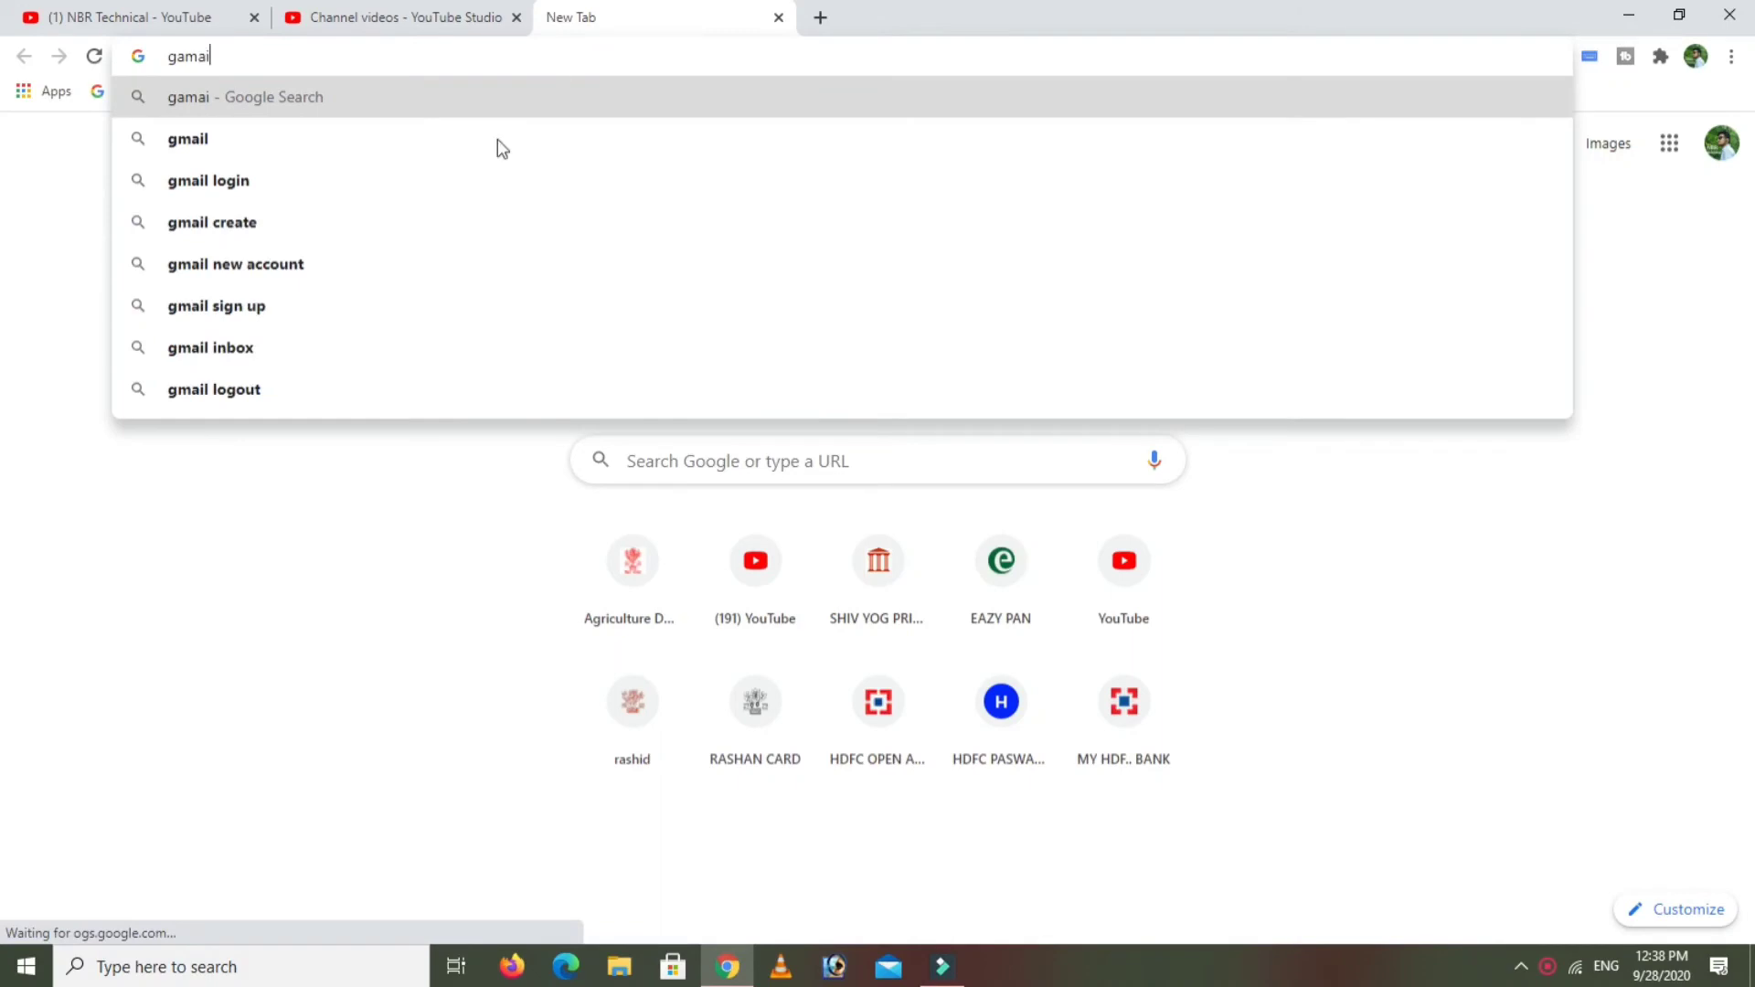
{"action": "left_click", "coordinate": [345, 145]}
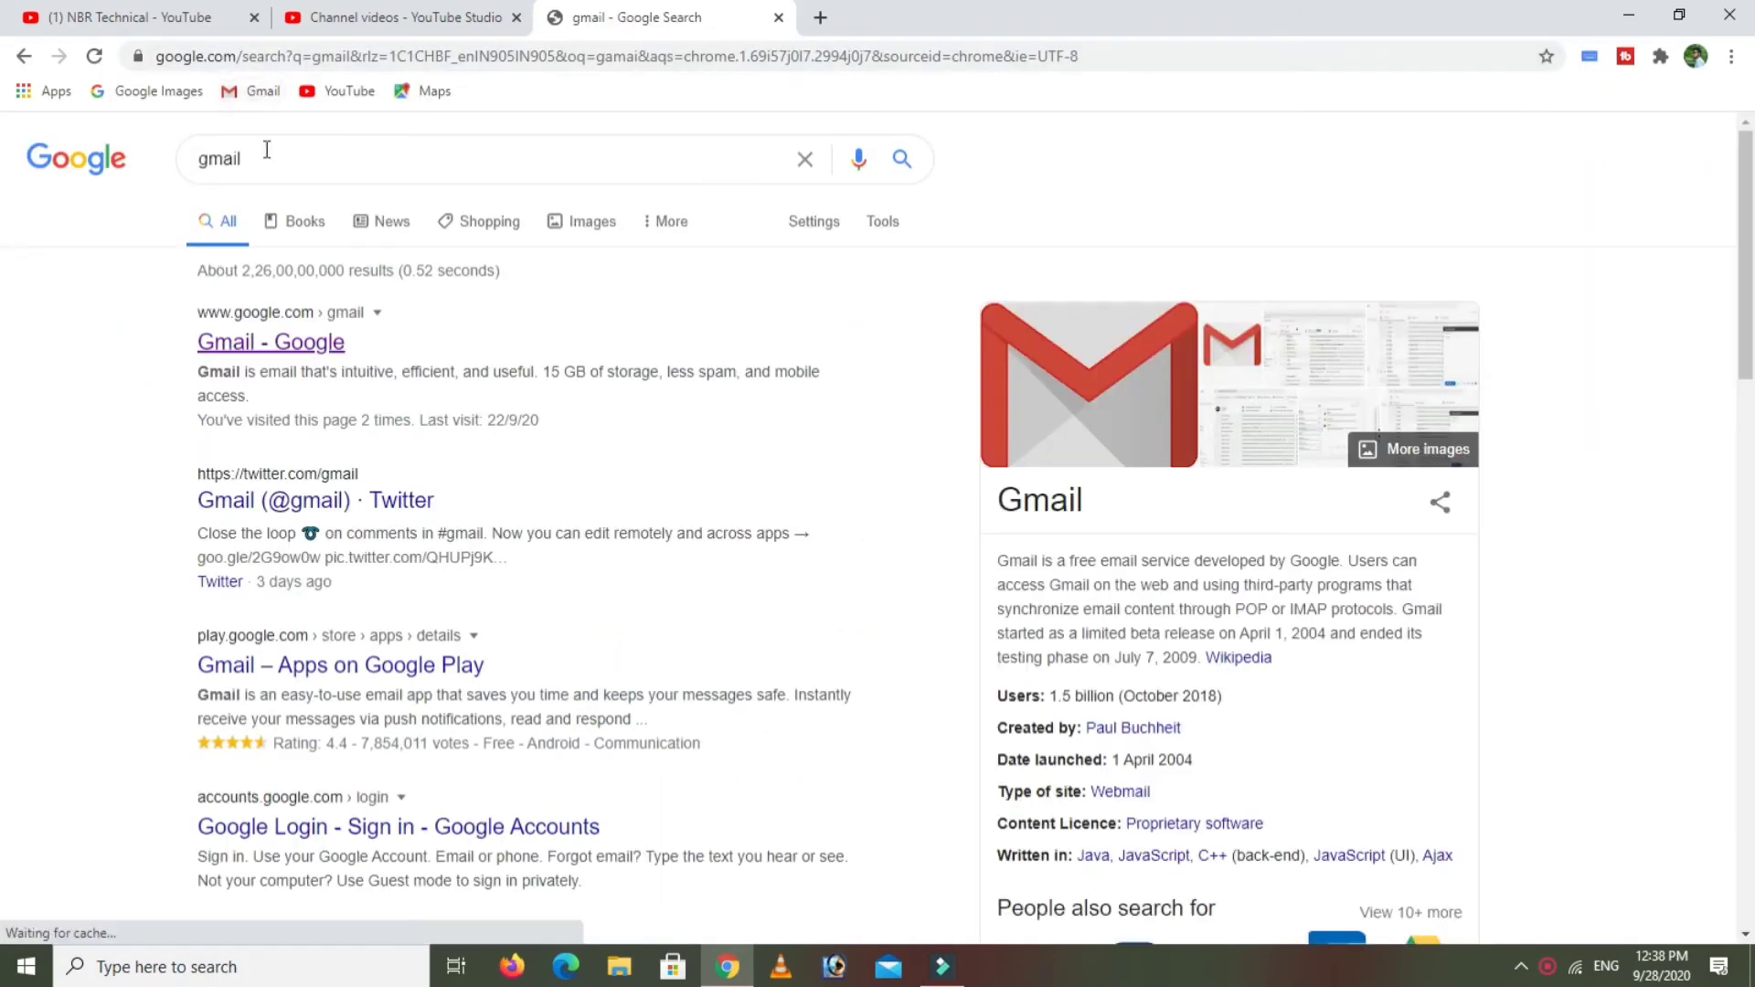
{"action": "left_click", "coordinate": [305, 348]}
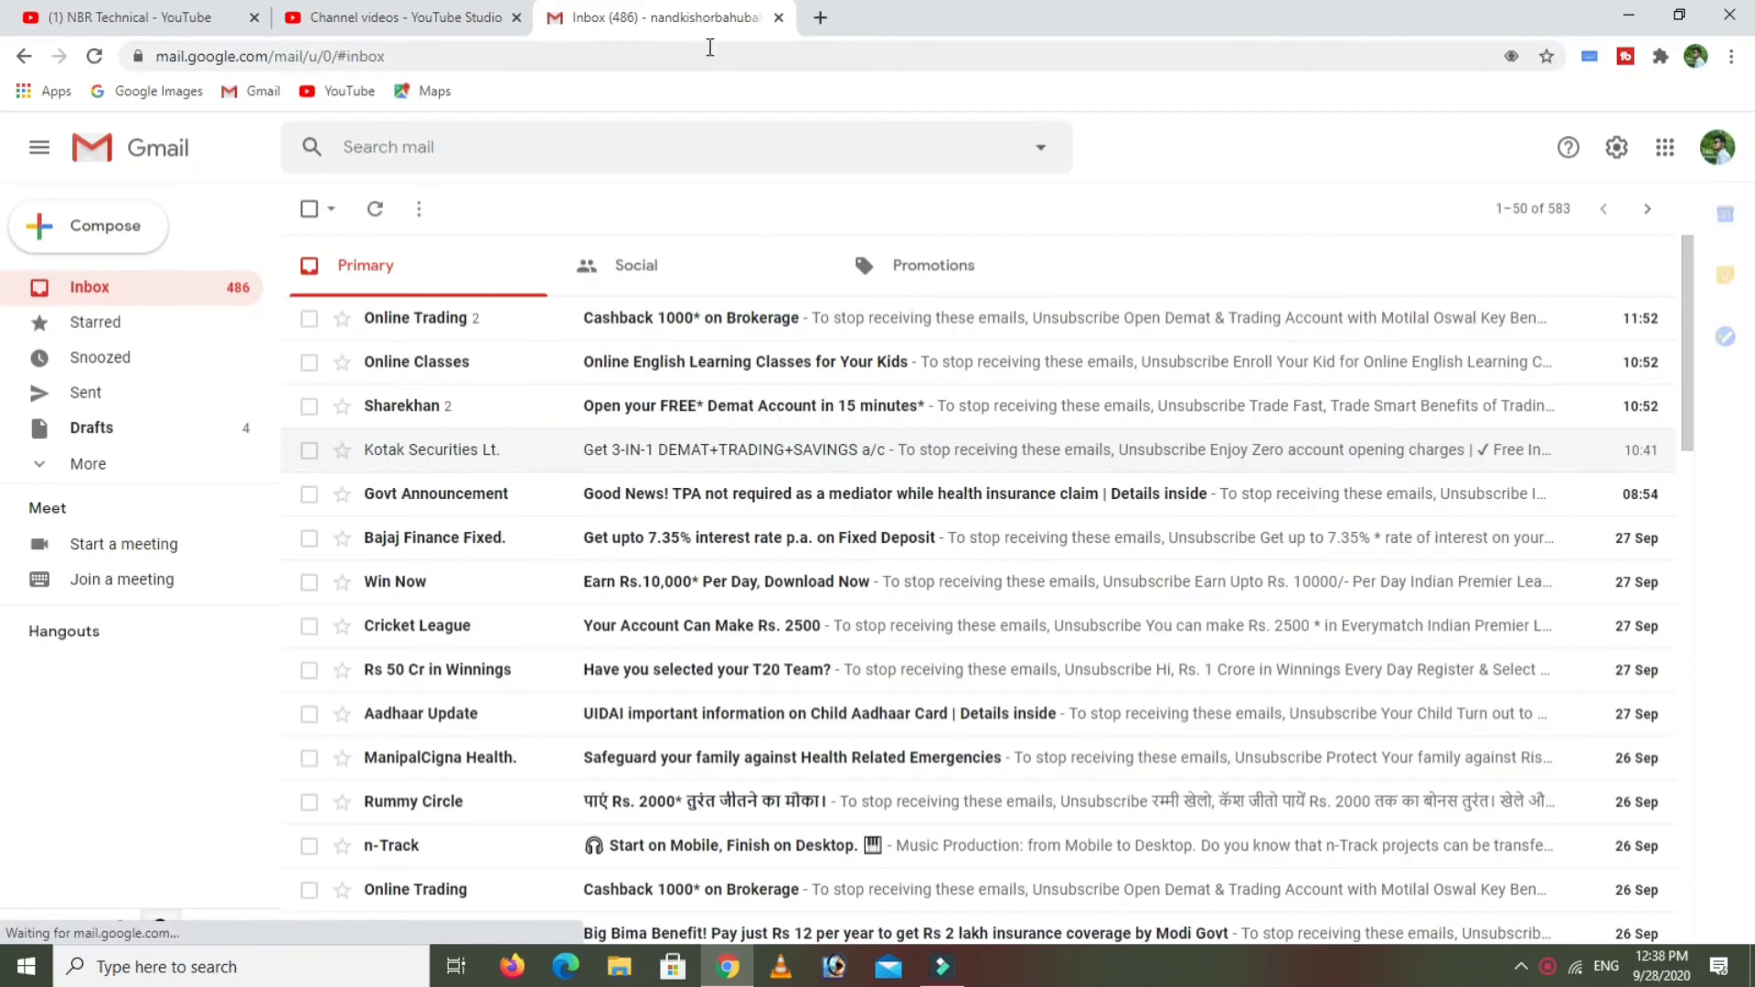
Search the mailbox for messages involving YouTube's copyright e-mail address and highlight that address in the search.
{"action": "left_click", "coordinate": [568, 138]}
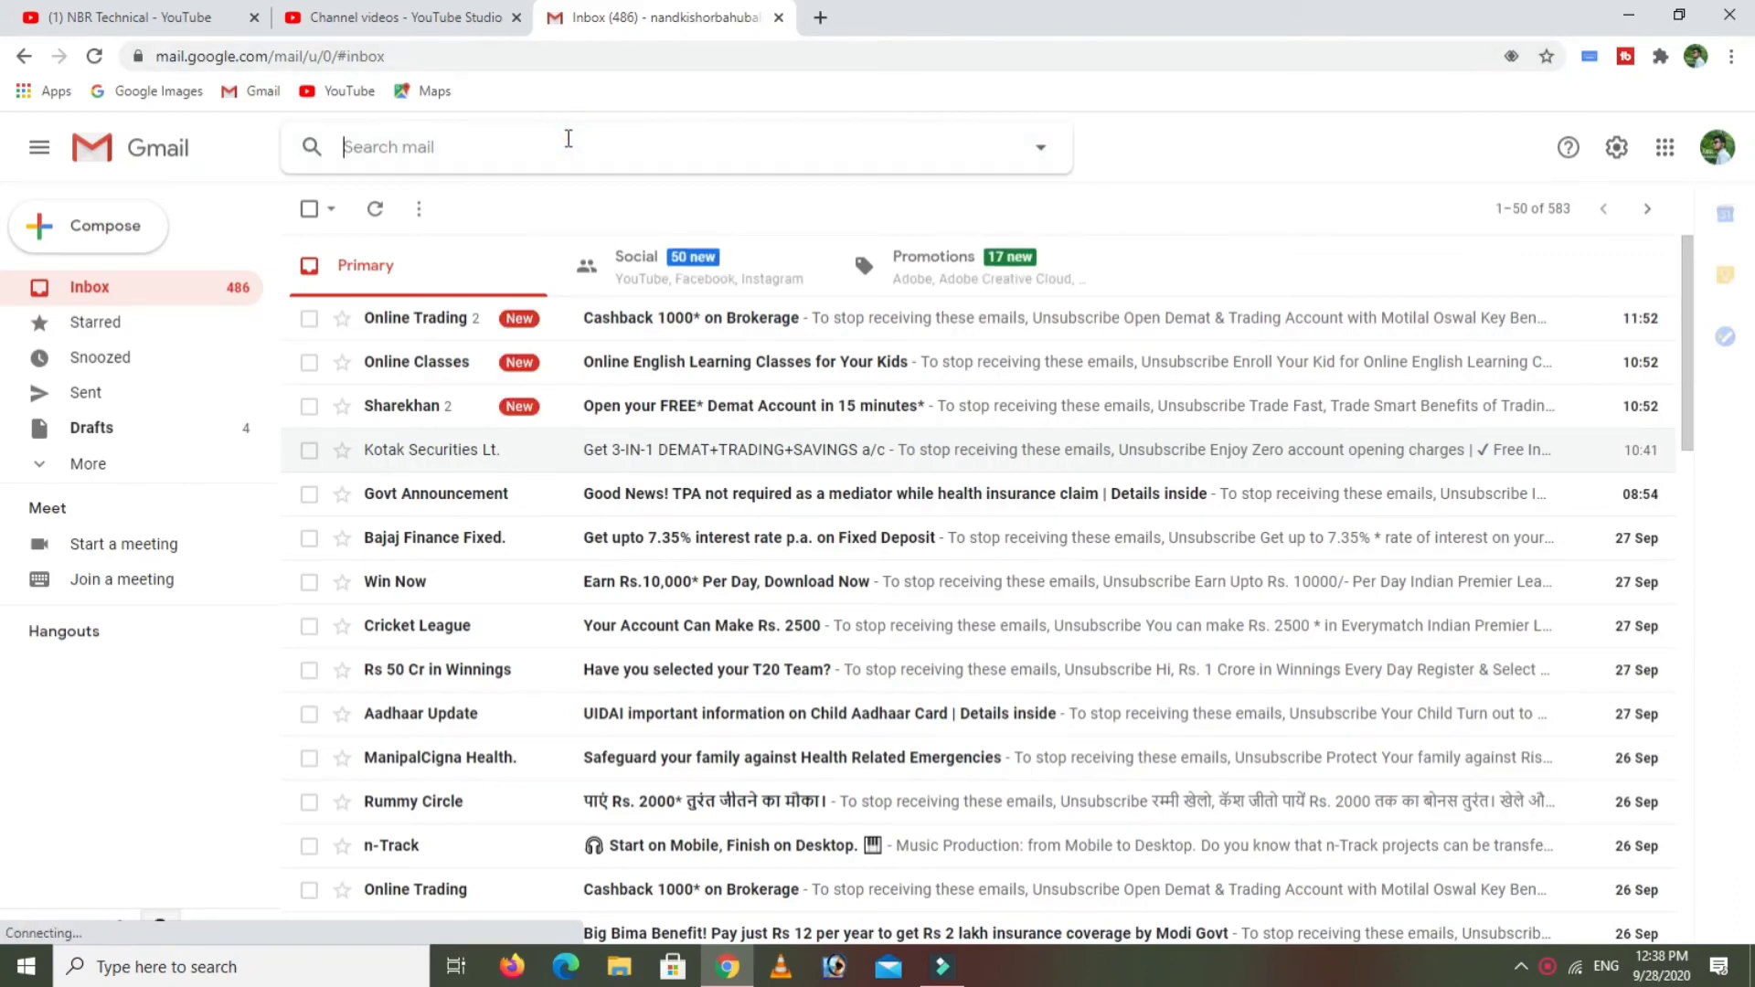
{"action": "type", "text": "cop"}
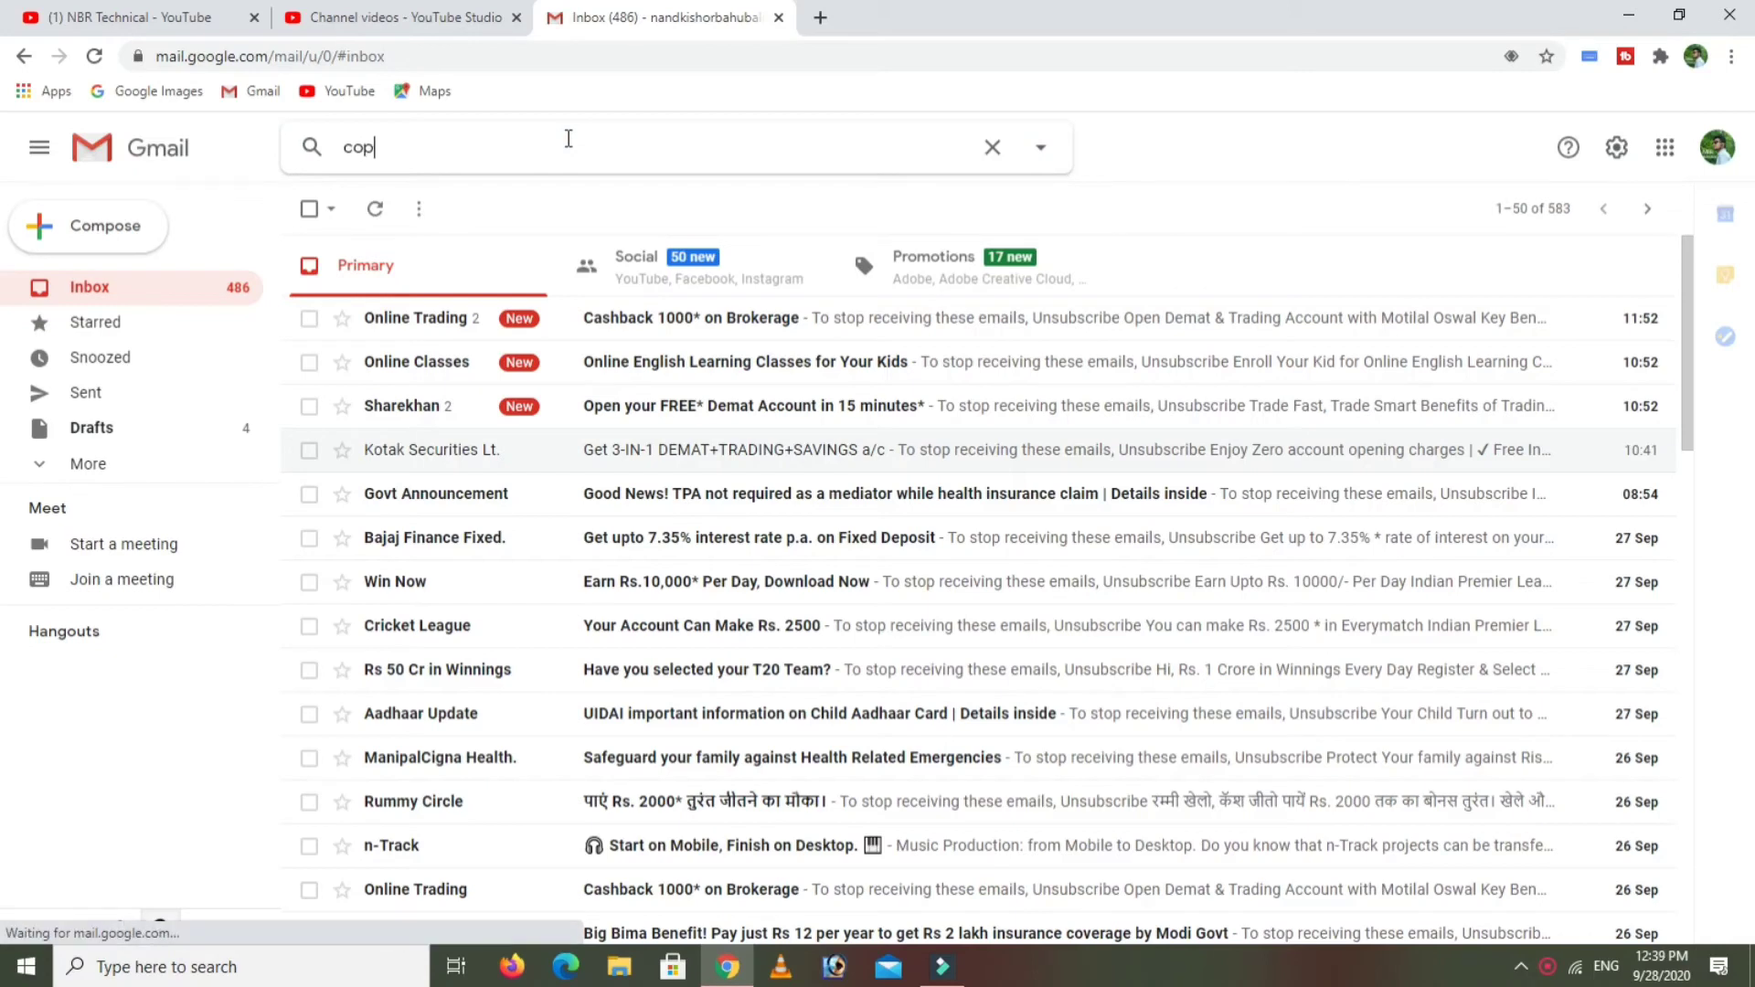
{"action": "type", "text": "yr"}
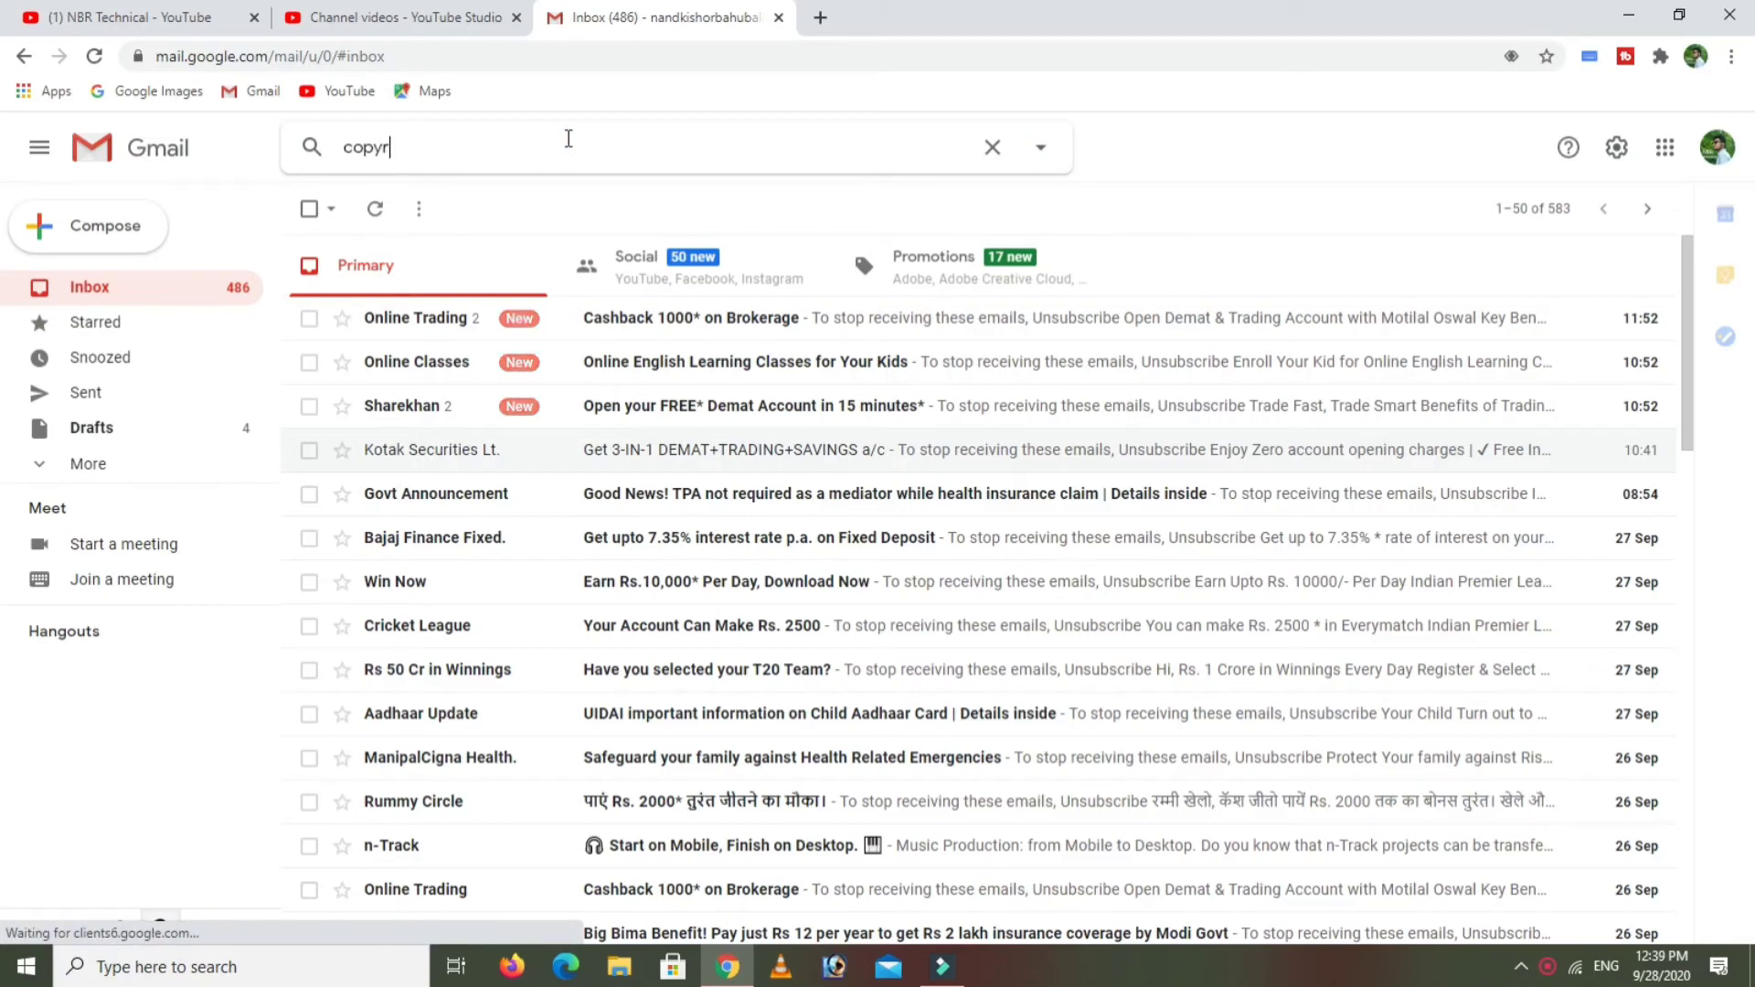
{"action": "type", "text": "ght"}
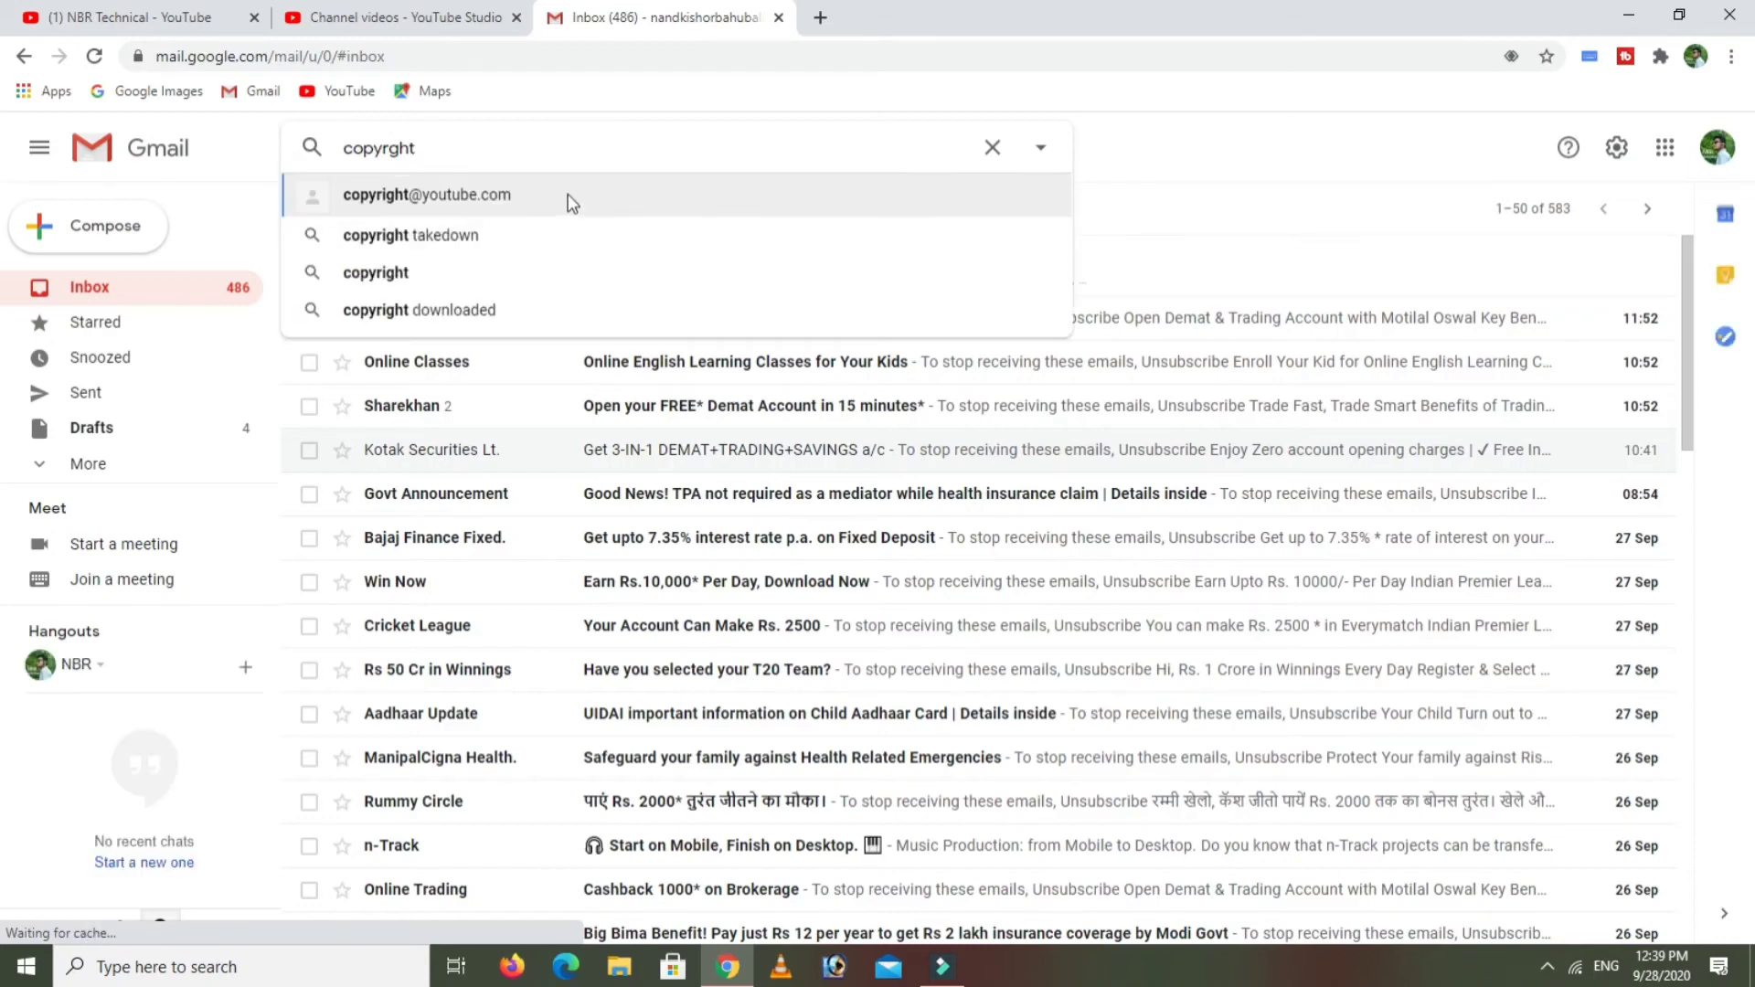
{"action": "left_click", "coordinate": [568, 194]}
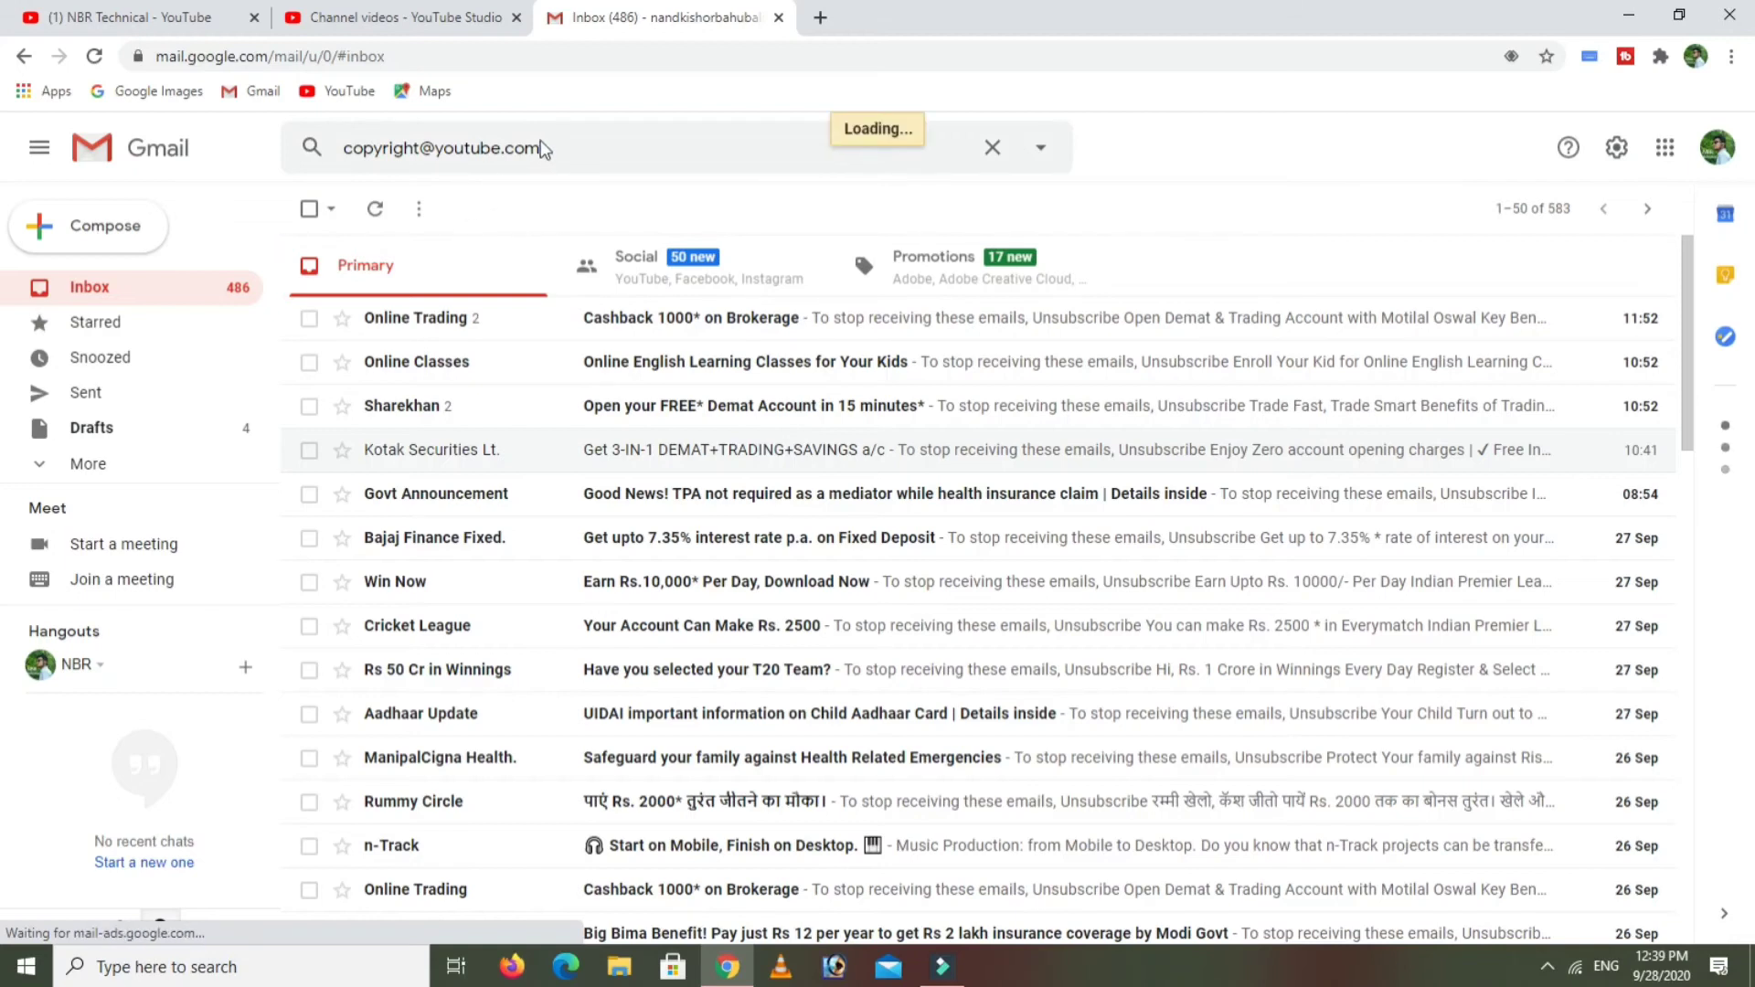
{"action": "left_click_drag", "start_coordinate": [560, 149], "coordinate": [338, 148]}
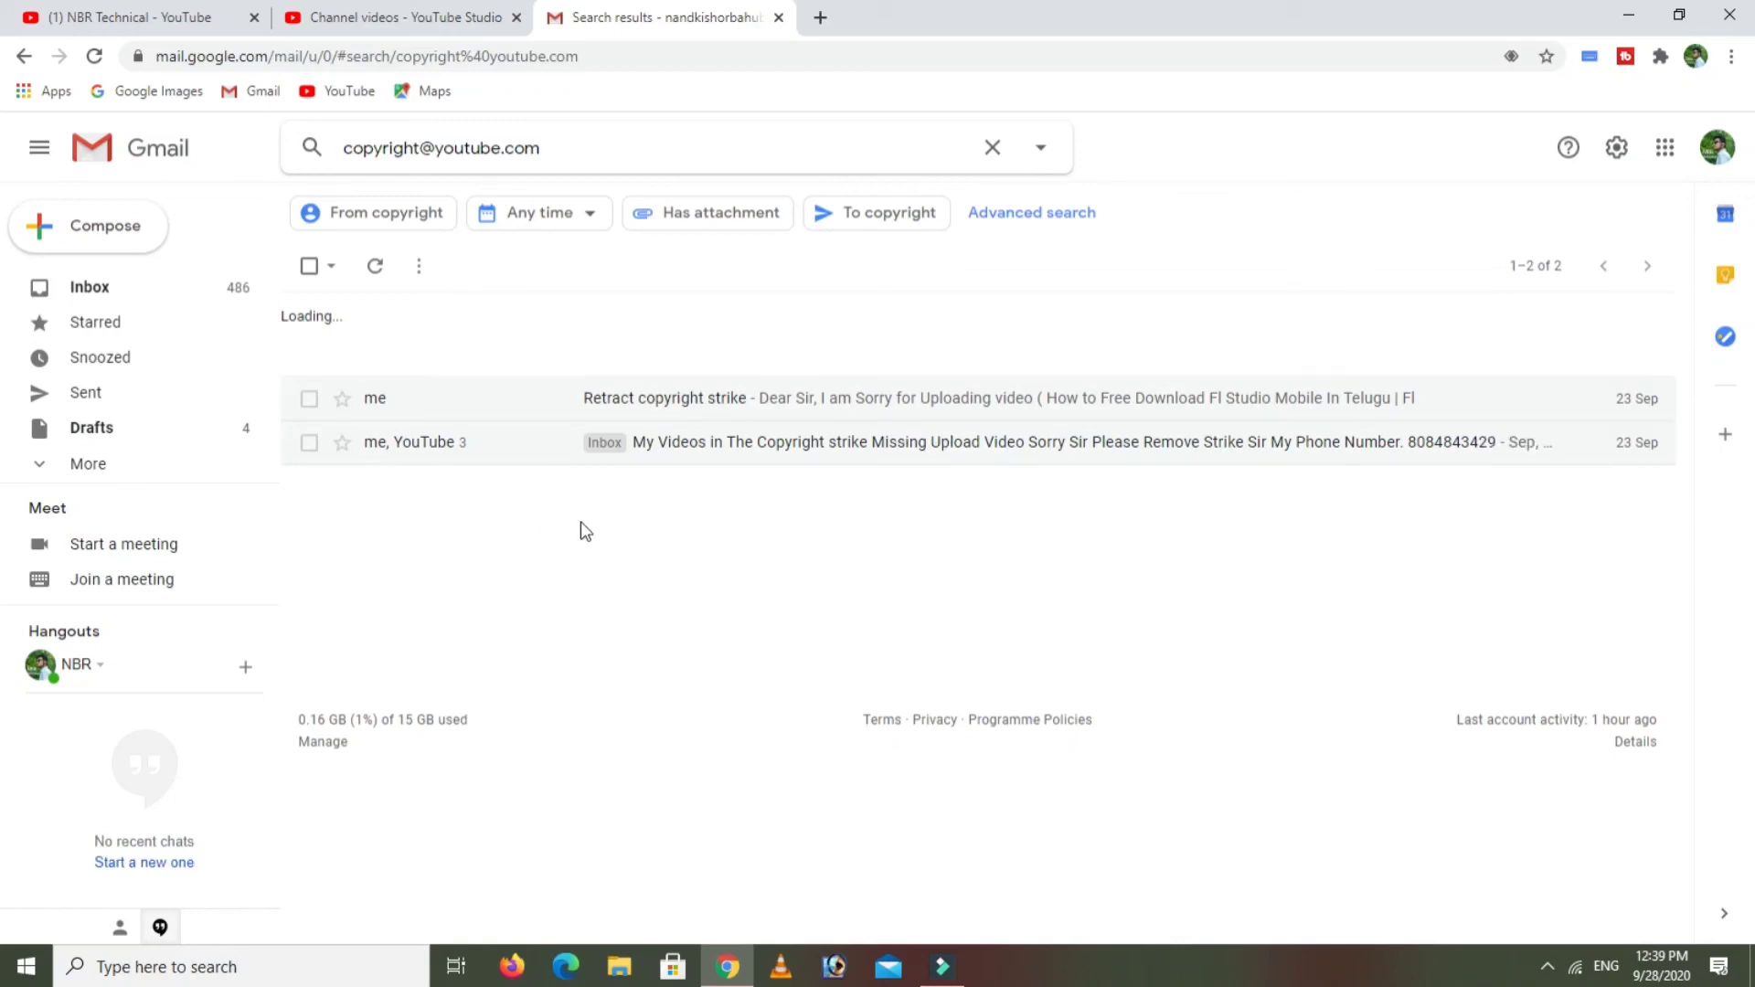
Open the sent "Retract copyright strike" message and highlight its apology text.
{"action": "left_click", "coordinate": [559, 398]}
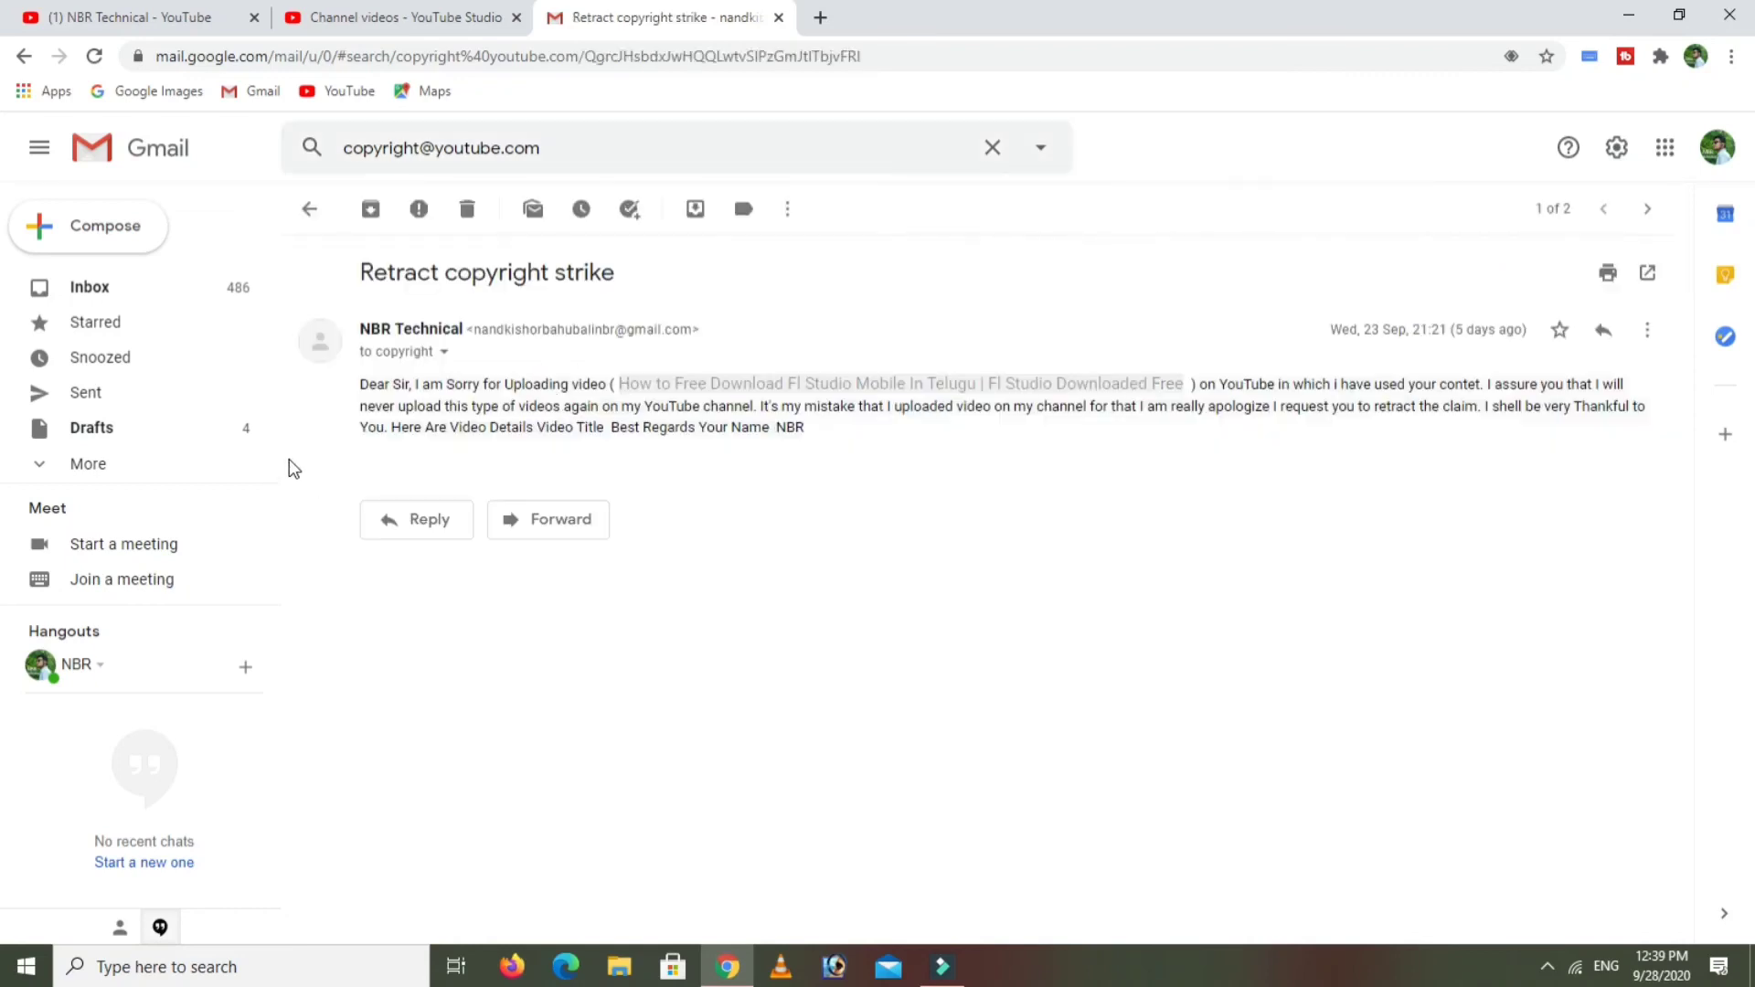
{"action": "left_click_drag", "start_coordinate": [363, 448], "coordinate": [442, 382]}
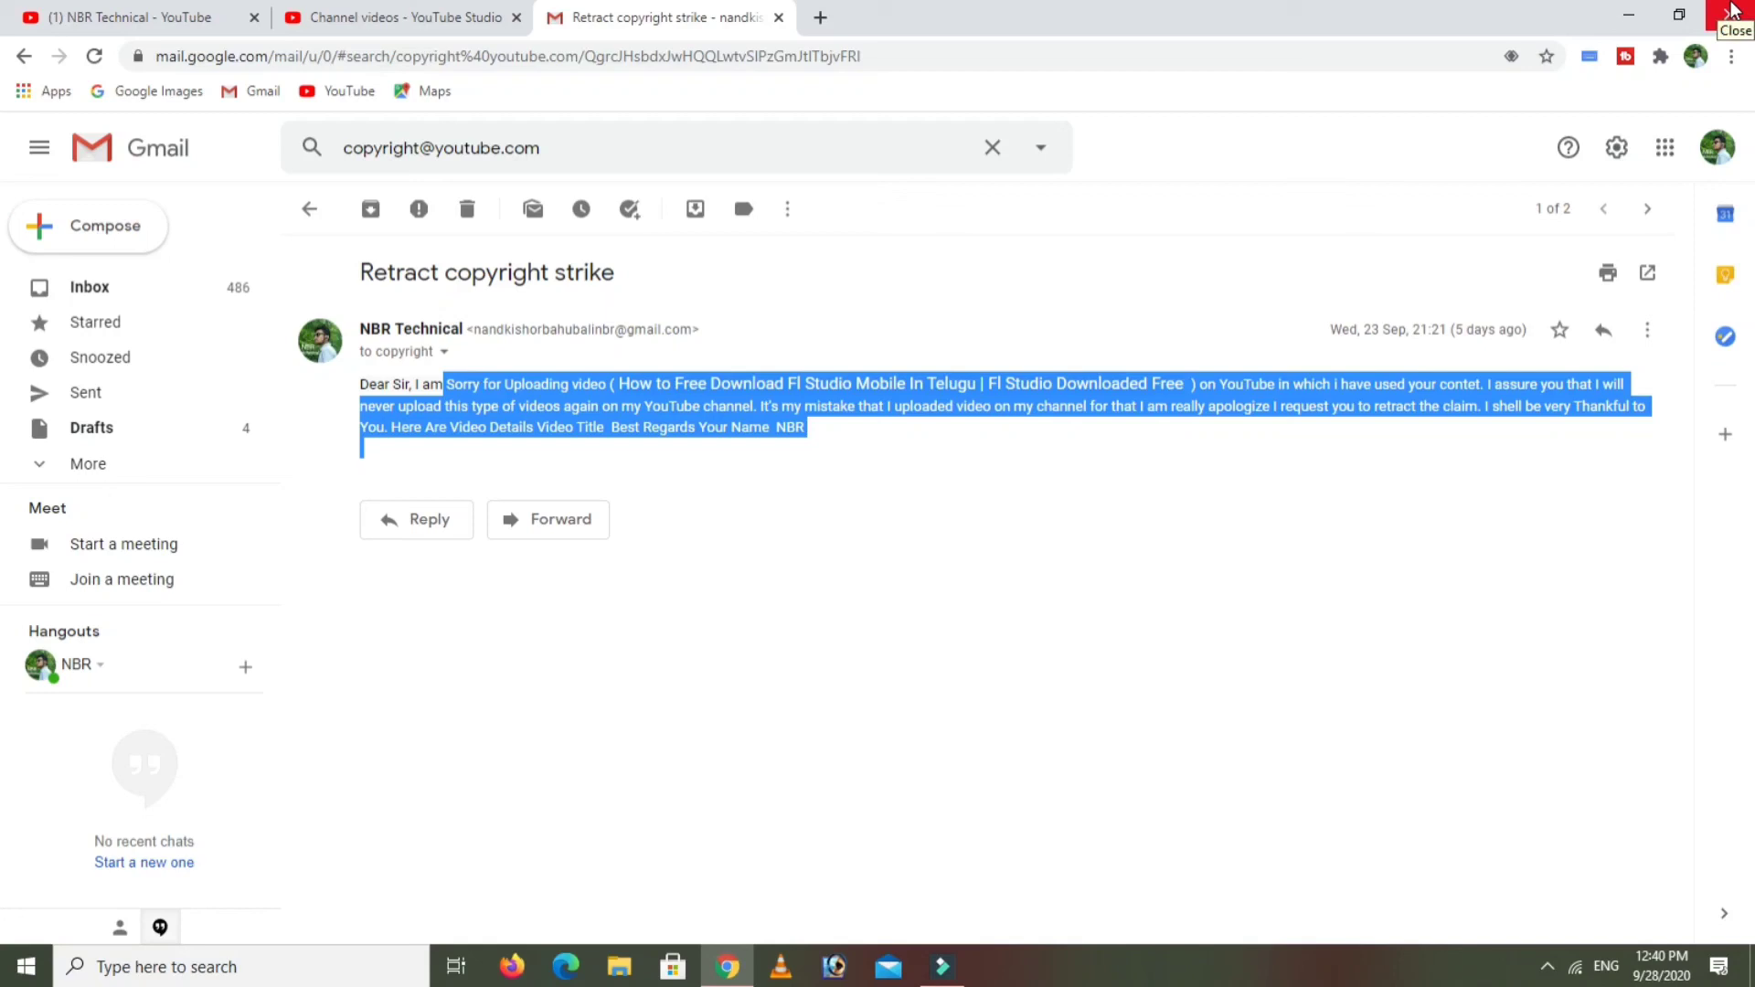
Return to YouTube Studio and leave the counter notification and the copyright summary without filing anything.
{"action": "left_click", "coordinate": [363, 22]}
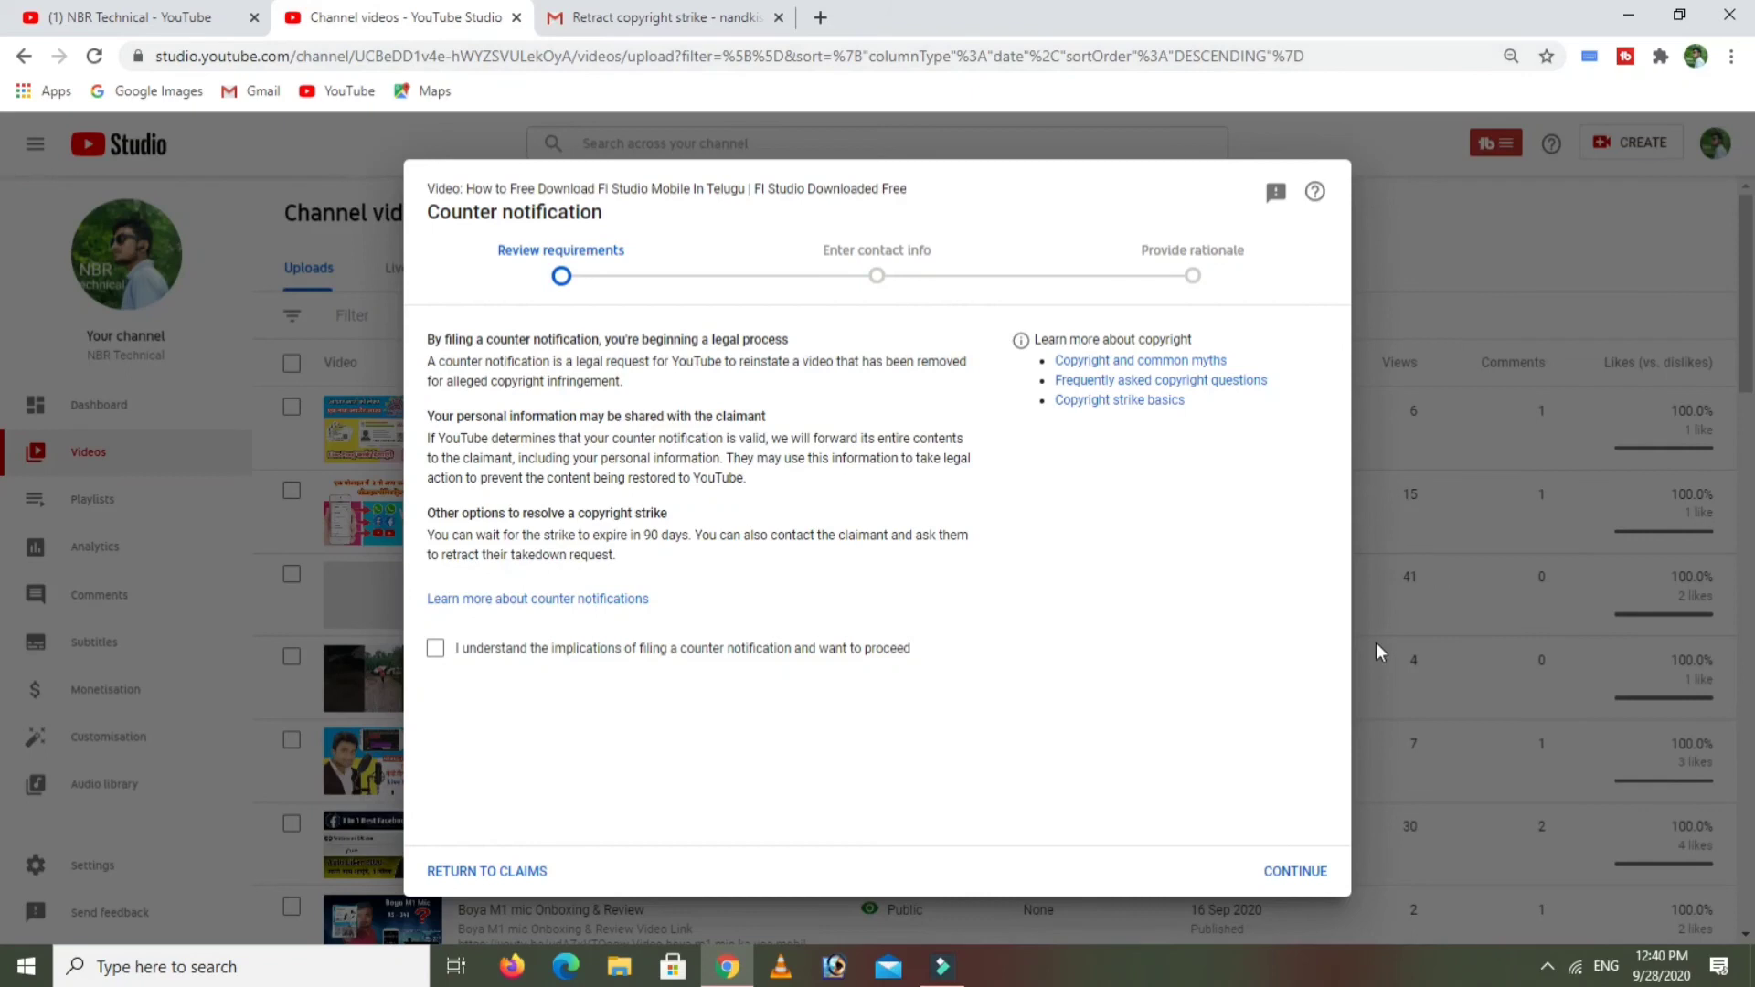
{"action": "left_click", "coordinate": [1264, 874]}
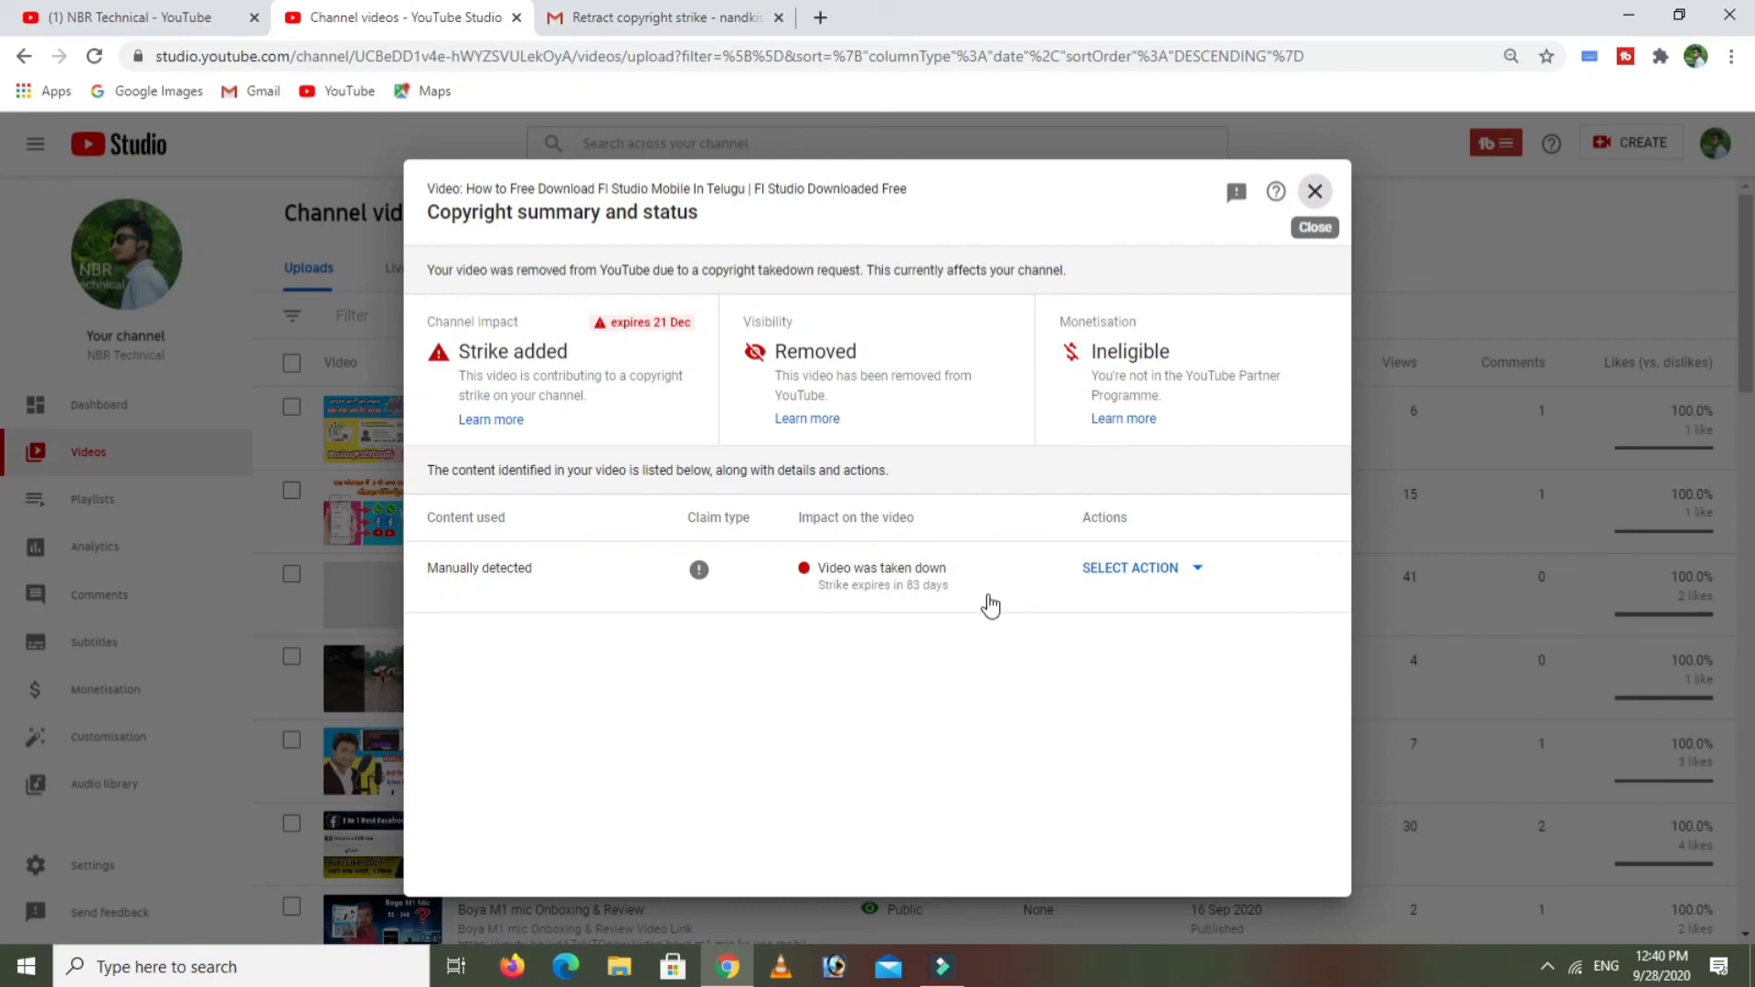
{"action": "key", "text": "Escape"}
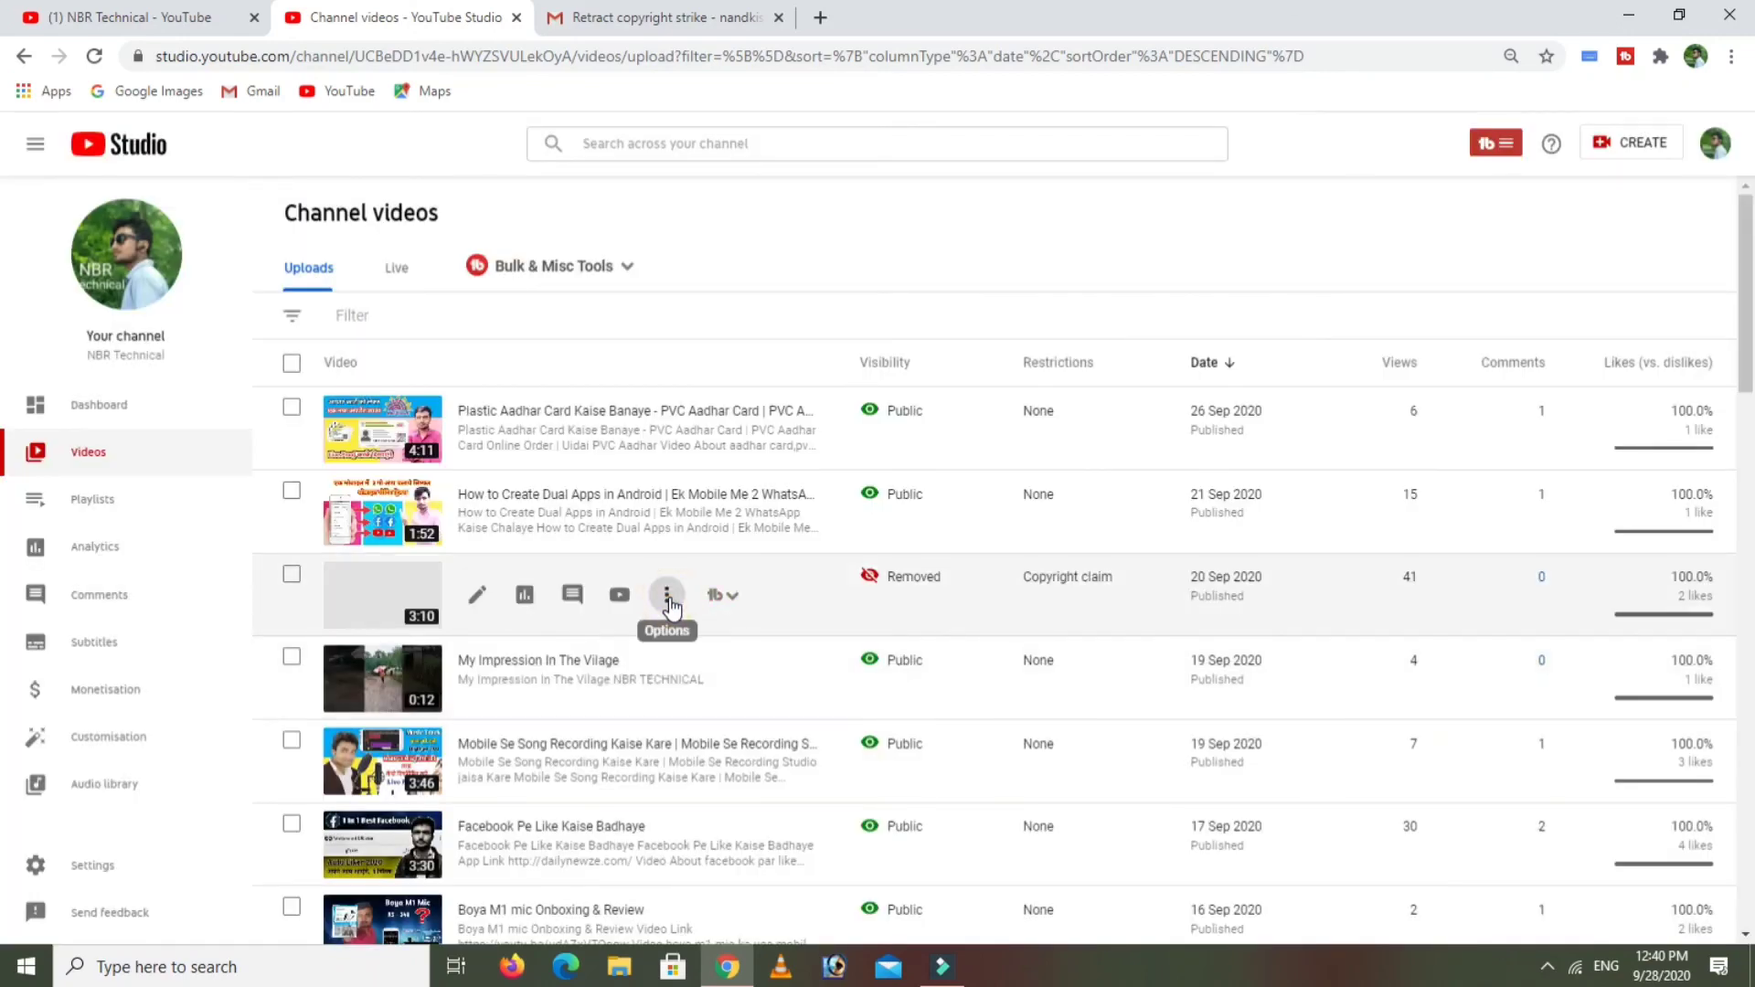
Permanently delete the removed FL Studio Mobile video, acknowledging that the deletion can't be undone.
{"action": "left_click", "coordinate": [668, 596]}
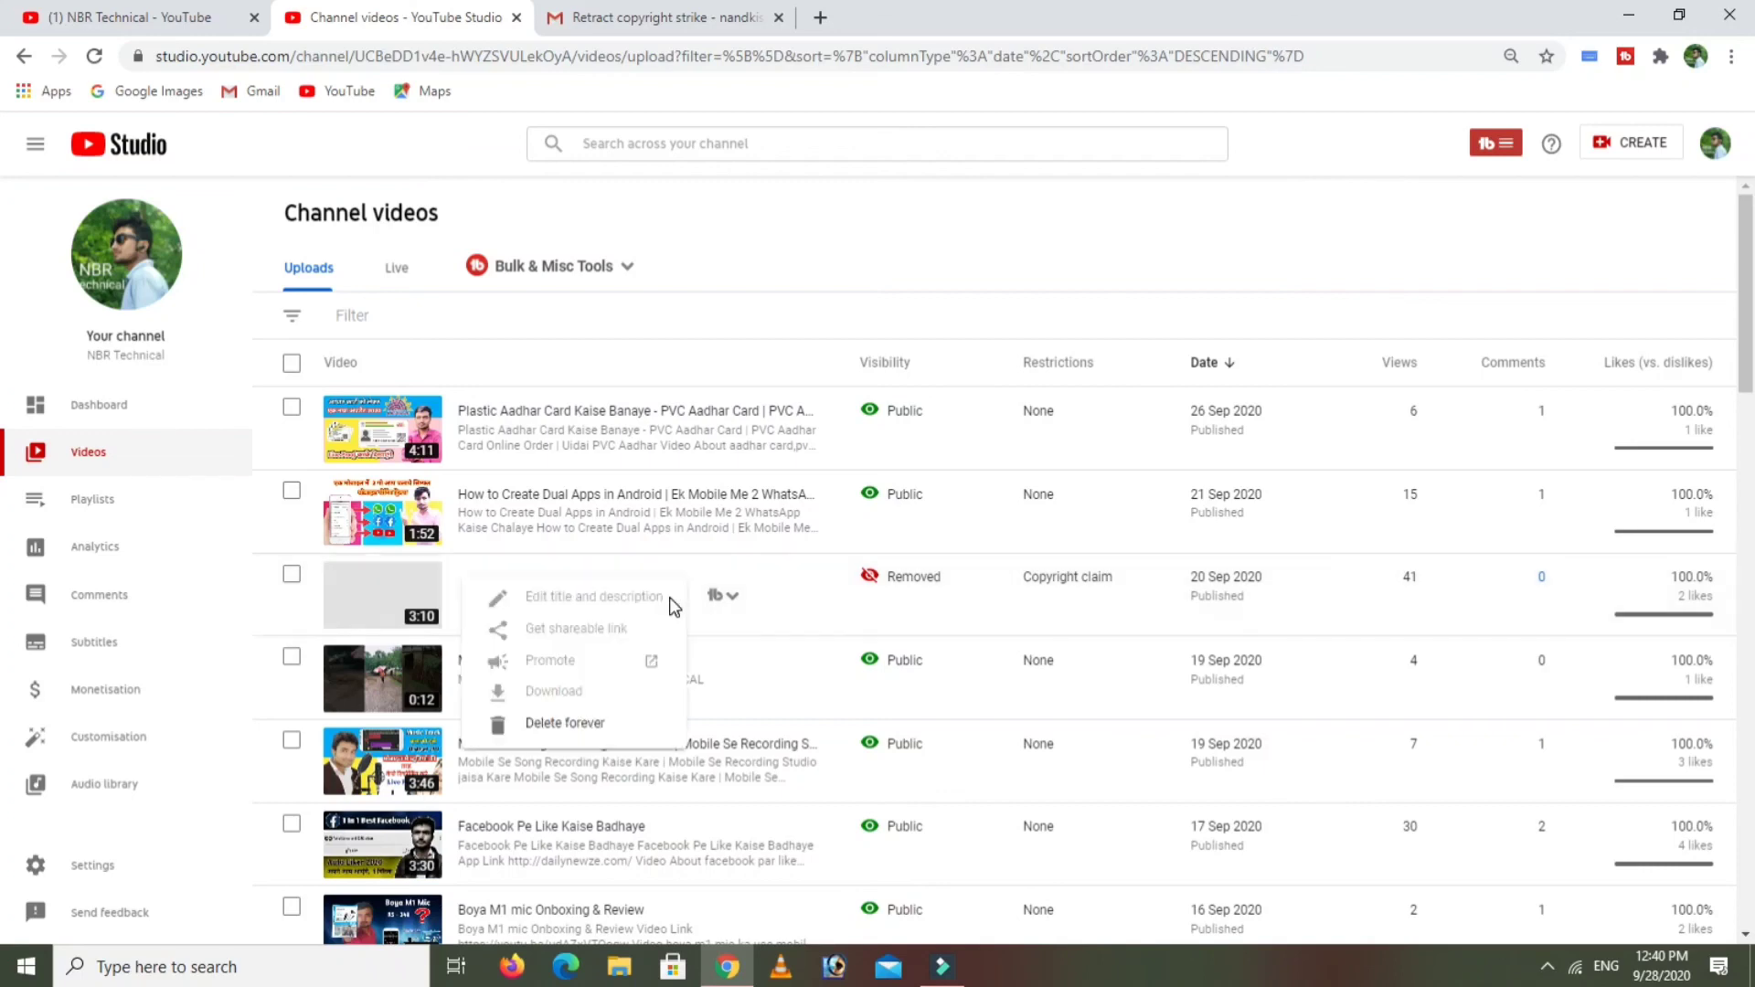
{"action": "left_click", "coordinate": [531, 725]}
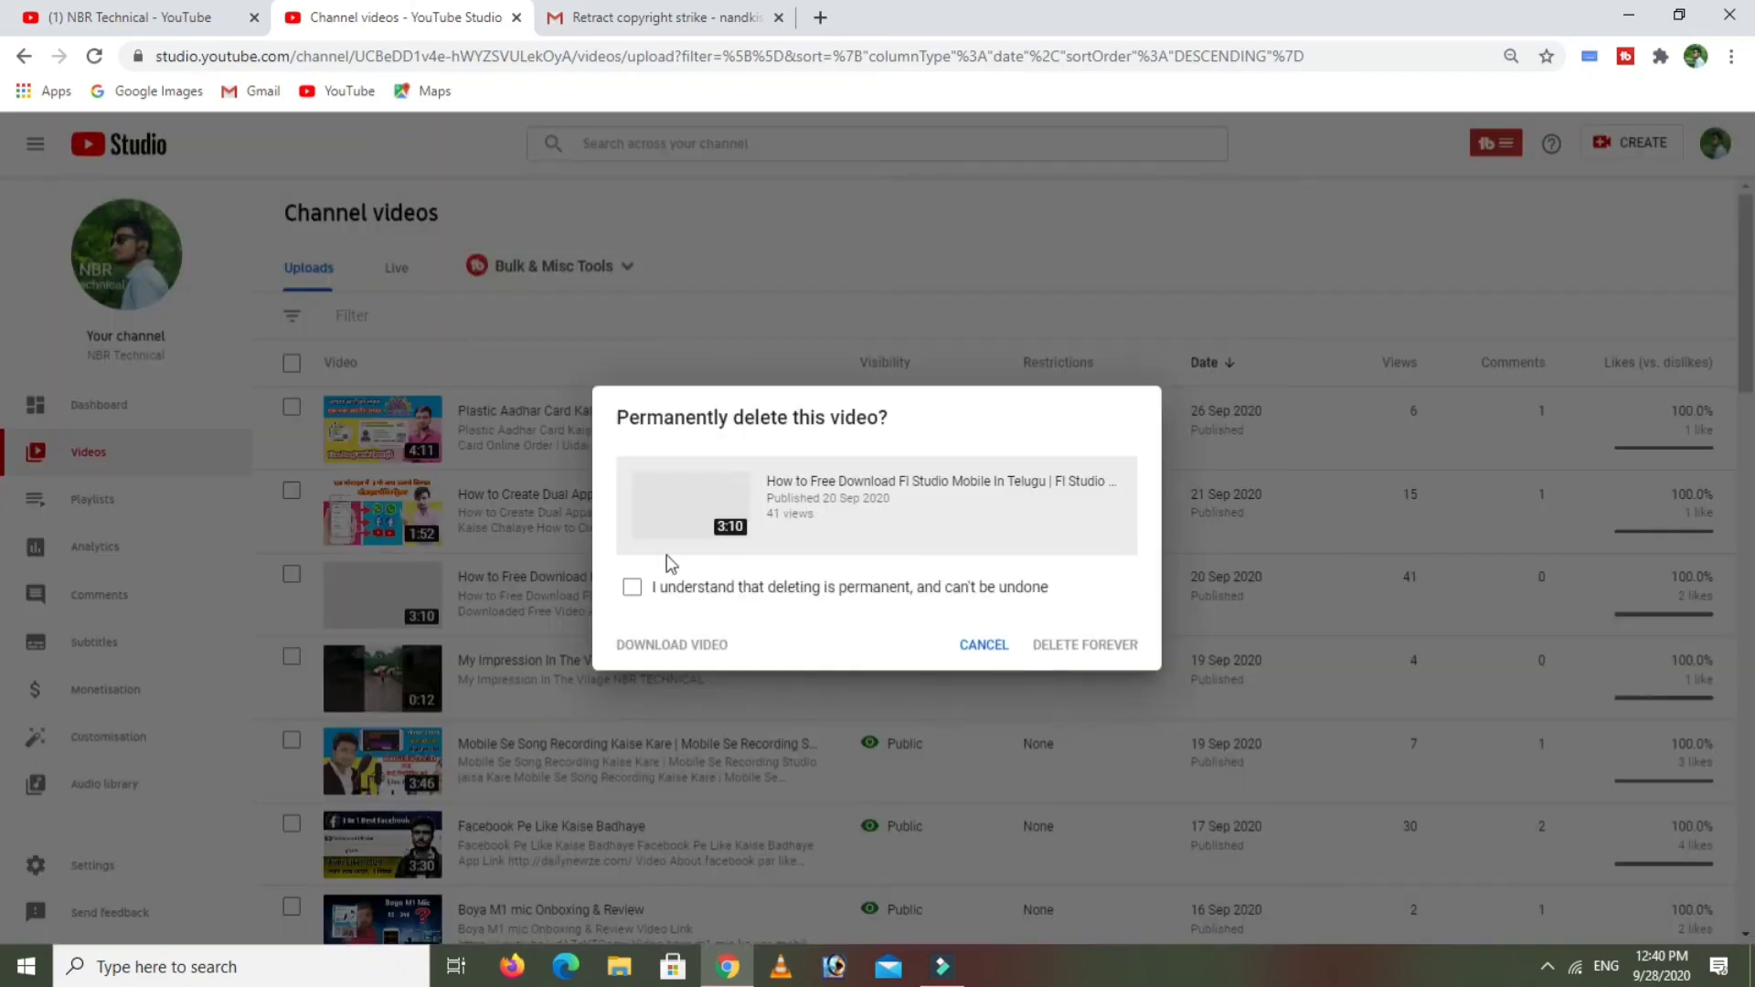
{"action": "left_click", "coordinate": [651, 603]}
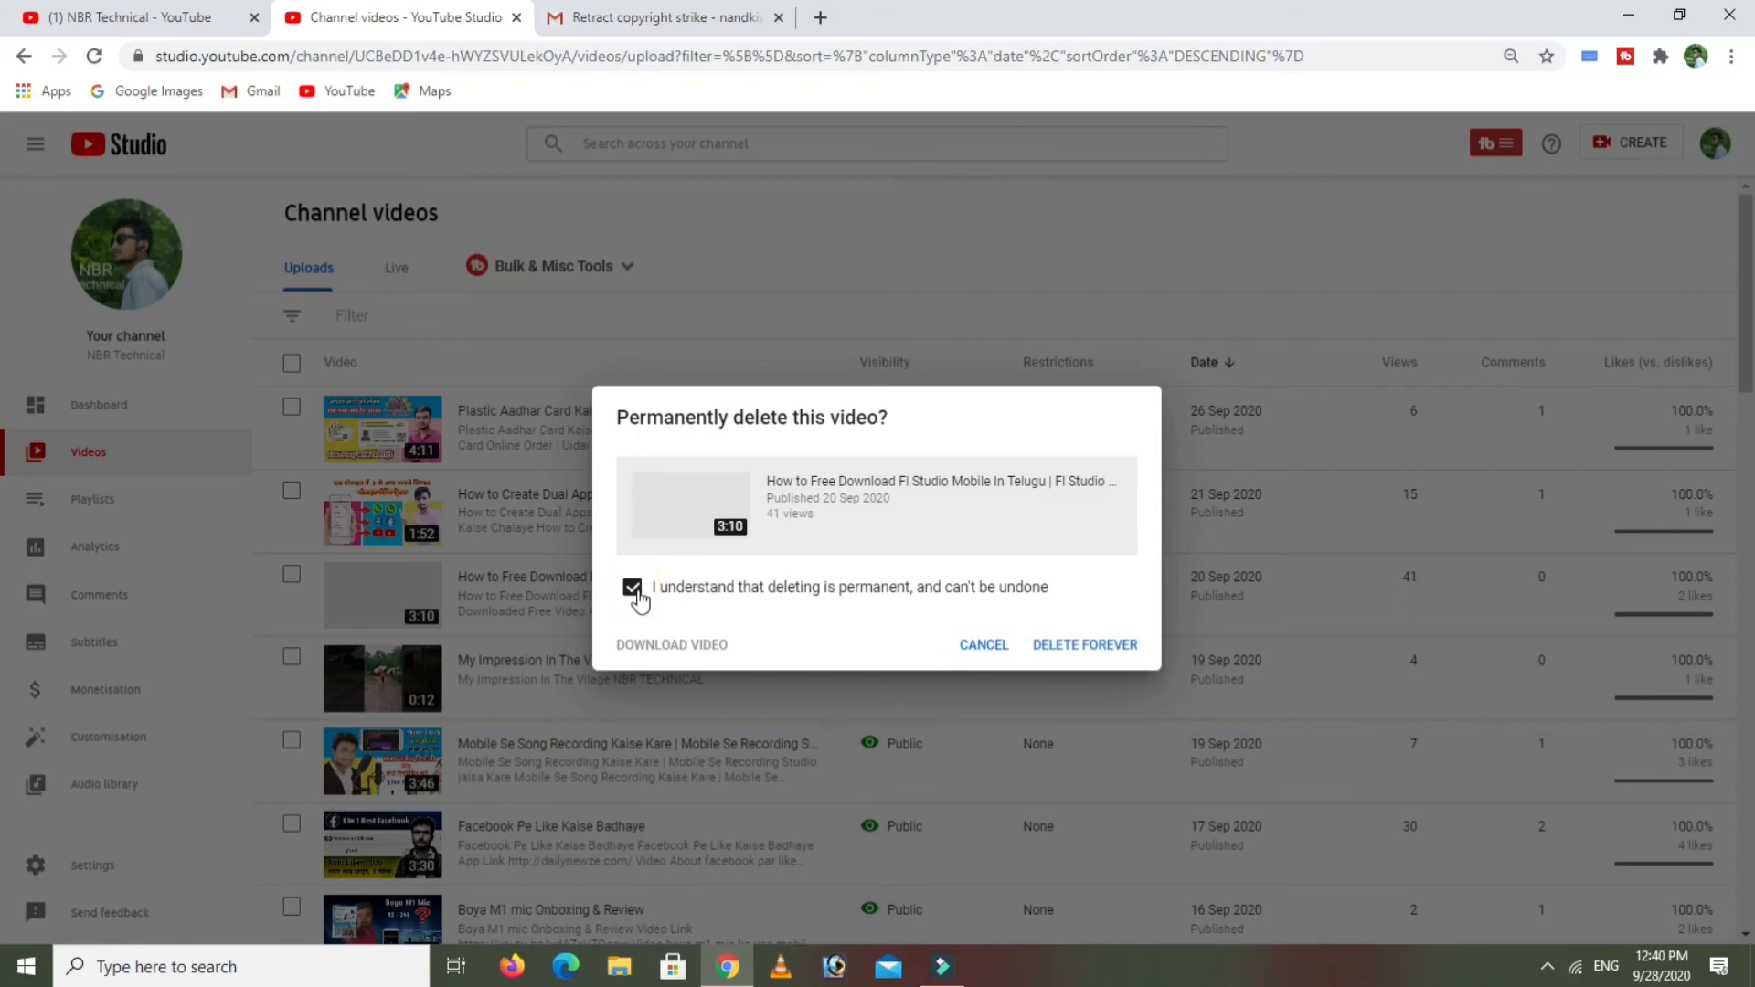
{"action": "left_click", "coordinate": [1063, 647]}
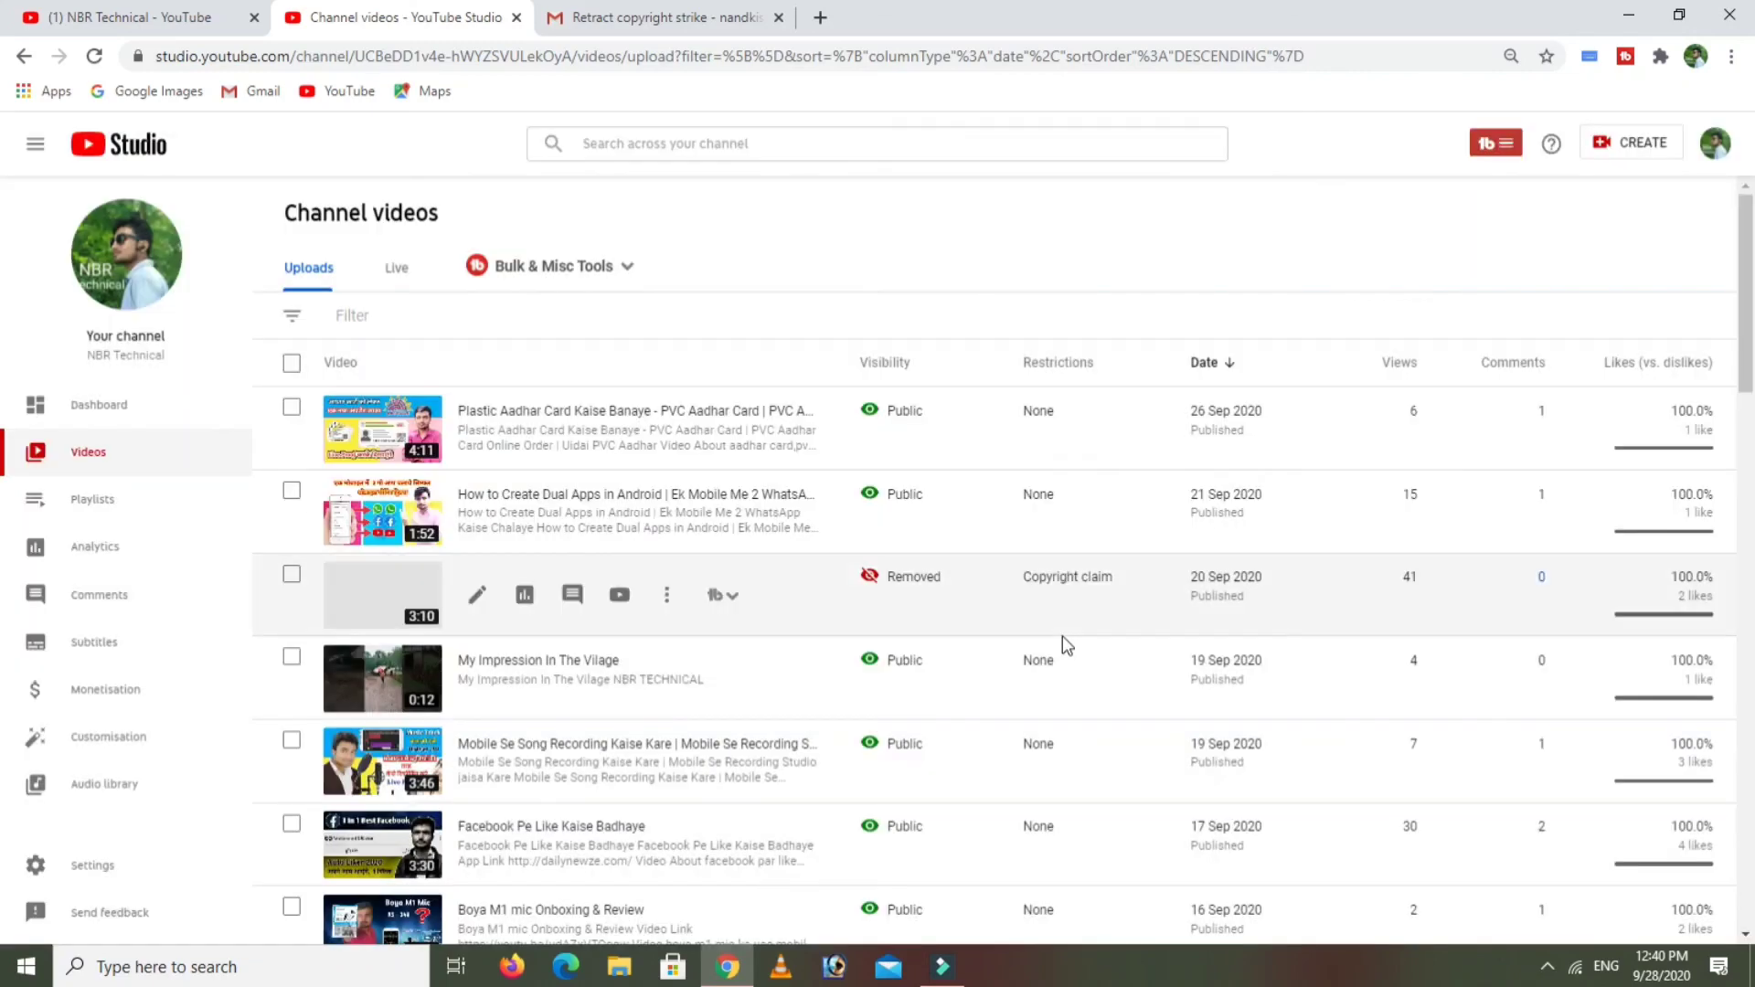